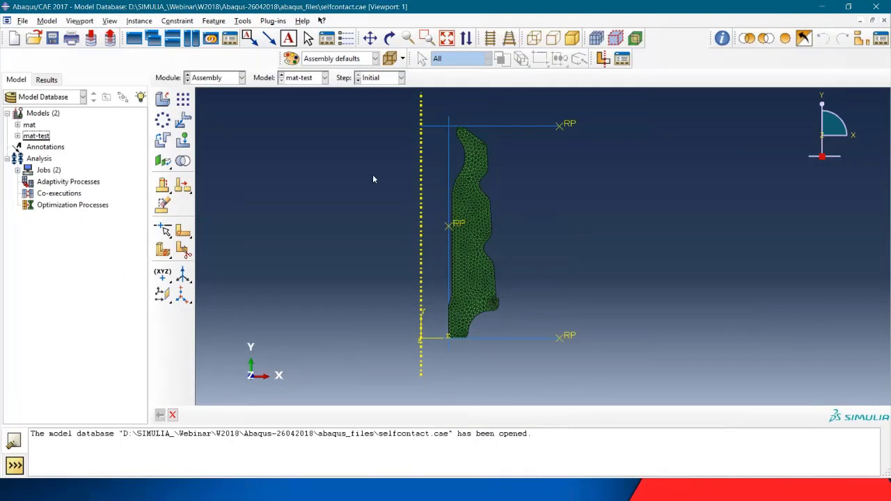
# - Create a new Standard & Explicit model named hiperelastico in the model database
pyautogui.moveTo(520, 223)
pyautogui.keyDown('ctrl'); pyautogui.keyDown('alt'); pyautogui.mouseDown(button='middle')
pyautogui.moveTo(491, 209)
pyautogui.moveTo(508, 218)
pyautogui.mouseUp(button='middle'); pyautogui.keyUp('alt'); pyautogui.keyUp('ctrl')
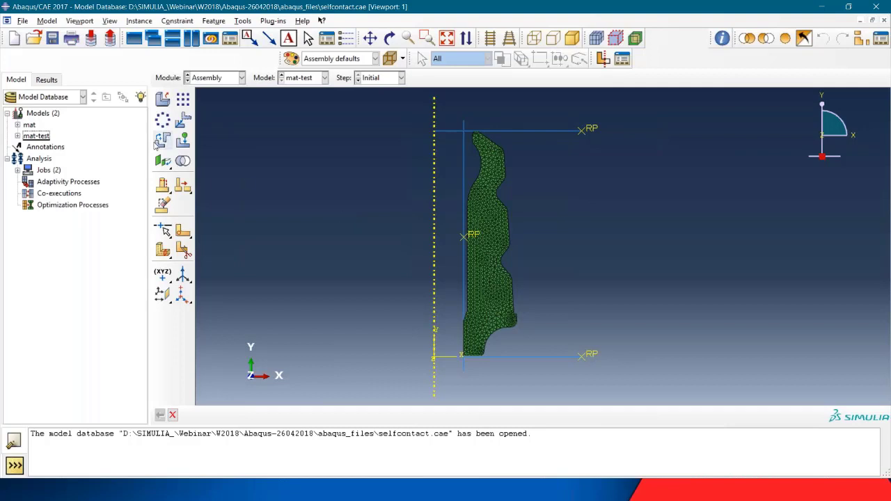
pyautogui.rightClick(41, 115)
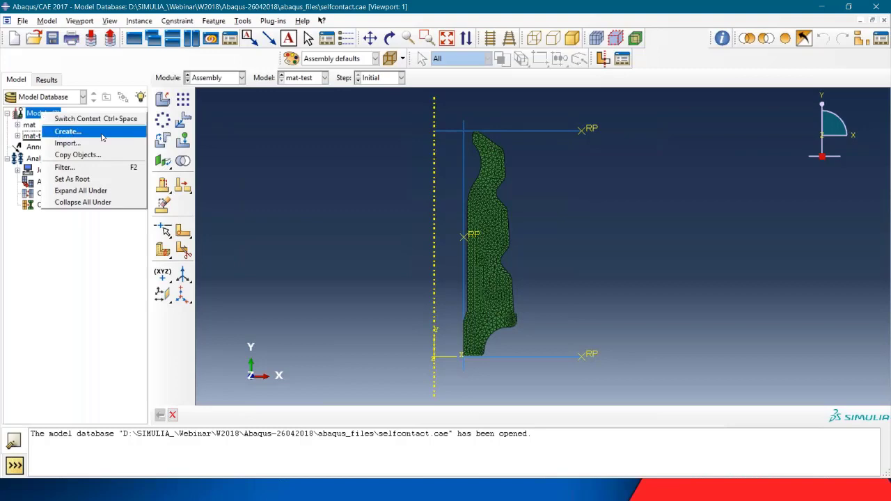
pyautogui.click(68, 131)
pyautogui.write('hyper')
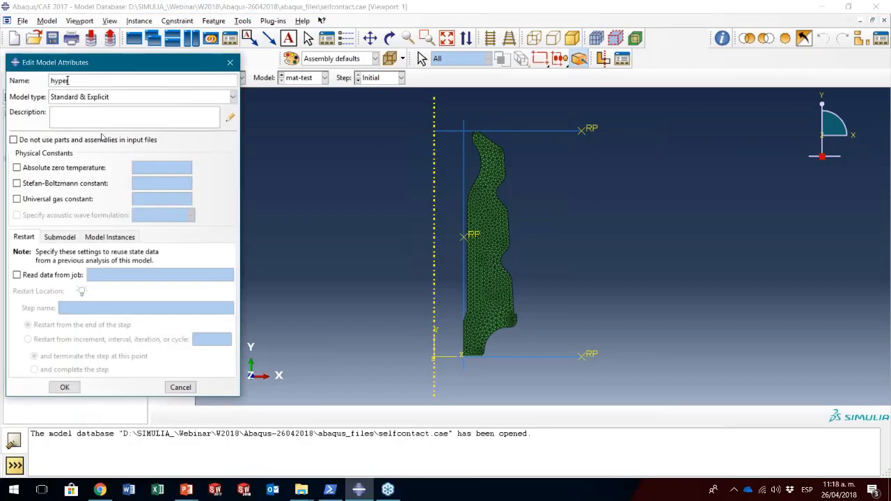
pyautogui.press('BackSpace')
pyautogui.press('BackSpace')
pyautogui.press('BackSpace')
pyautogui.press('BackSpace')
pyautogui.write('iperelastic')
pyautogui.press('BackSpace')
pyautogui.press('BackSpace')
pyautogui.press('BackSpace')
pyautogui.press('BackSpace')
pyautogui.write('tico')
pyautogui.click(64, 387)
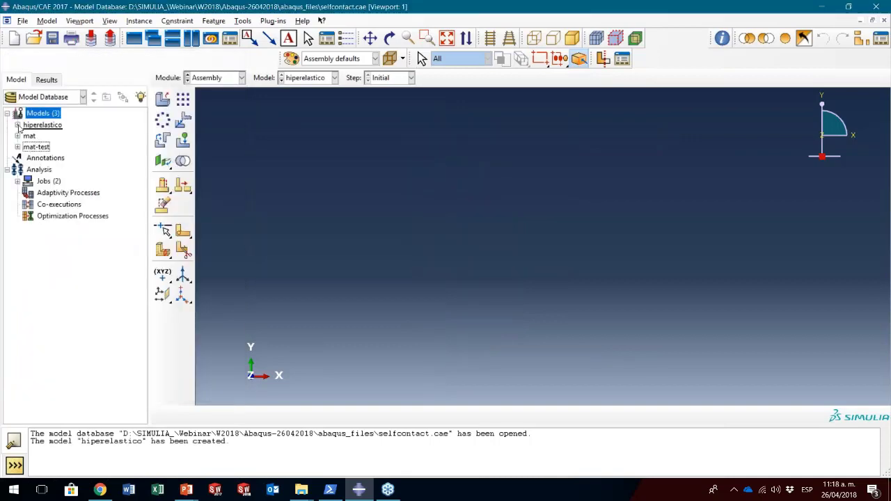
# - Create a material named hyper-1 in the hiperelastico model
pyautogui.click(17, 126)
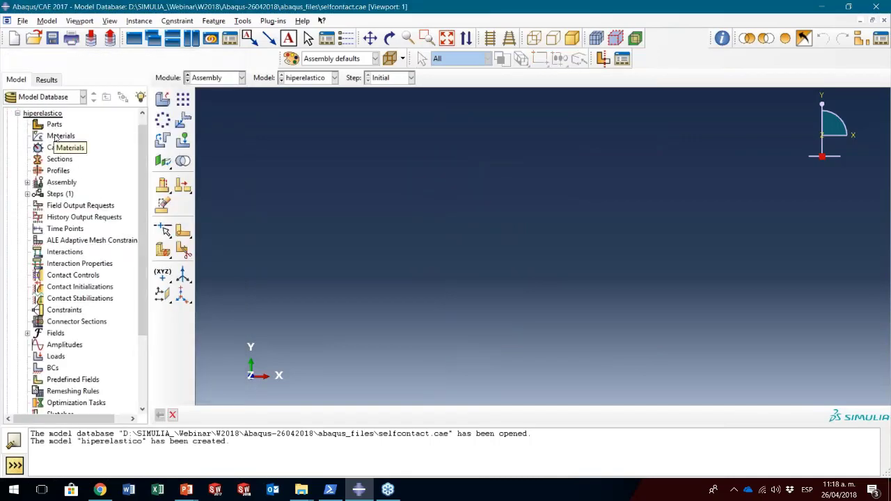
pyautogui.click(59, 137)
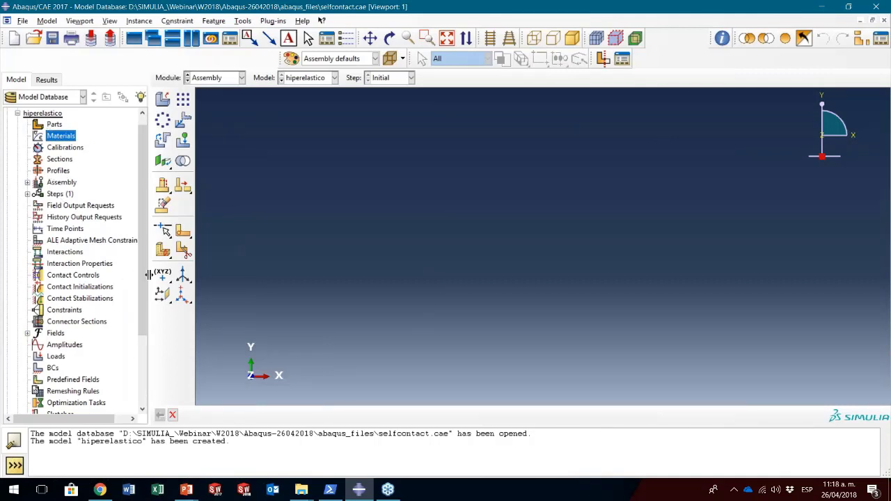
pyautogui.moveTo(148, 275); pyautogui.dragTo(161, 275)
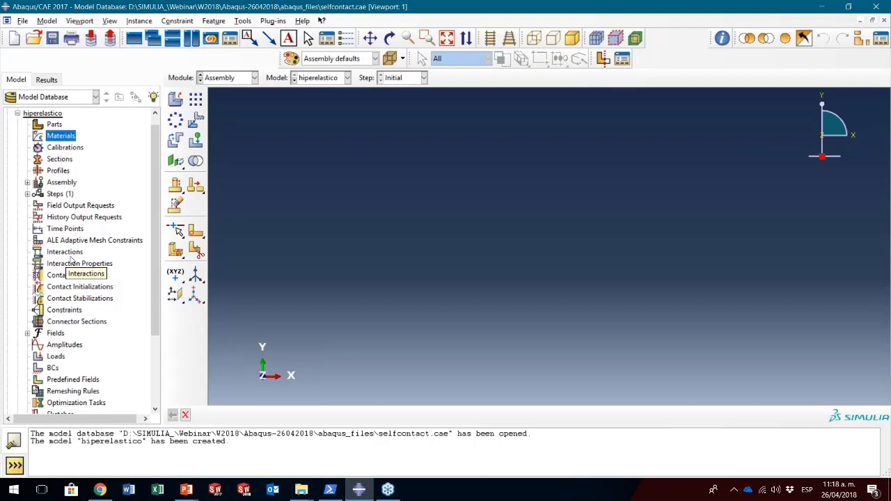
pyautogui.rightClick(68, 140)
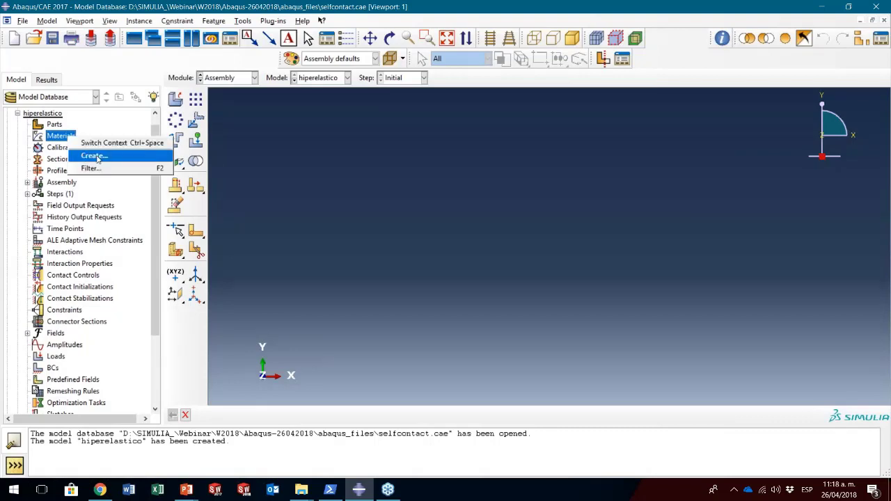
pyautogui.click(105, 158)
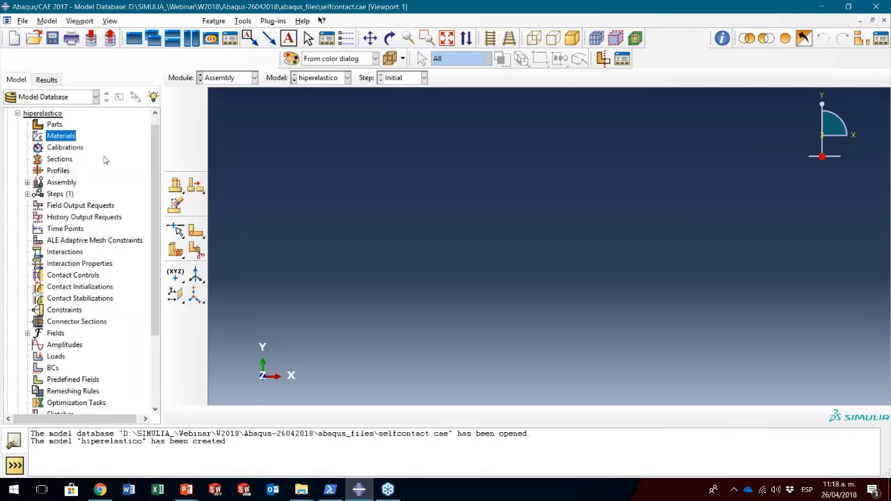
pyautogui.write('hyper-1')
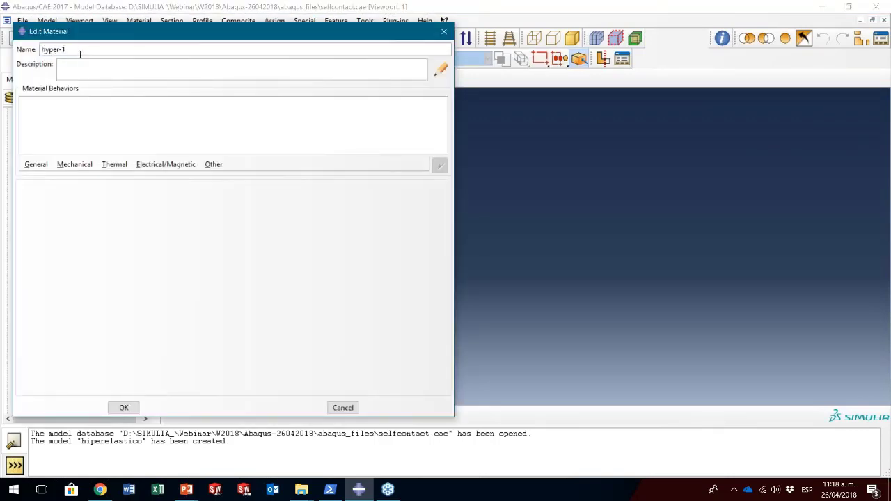
# - Add the mechanical Hyperelastic elasticity behavior to the hyper-1 material
pyautogui.click(74, 164)
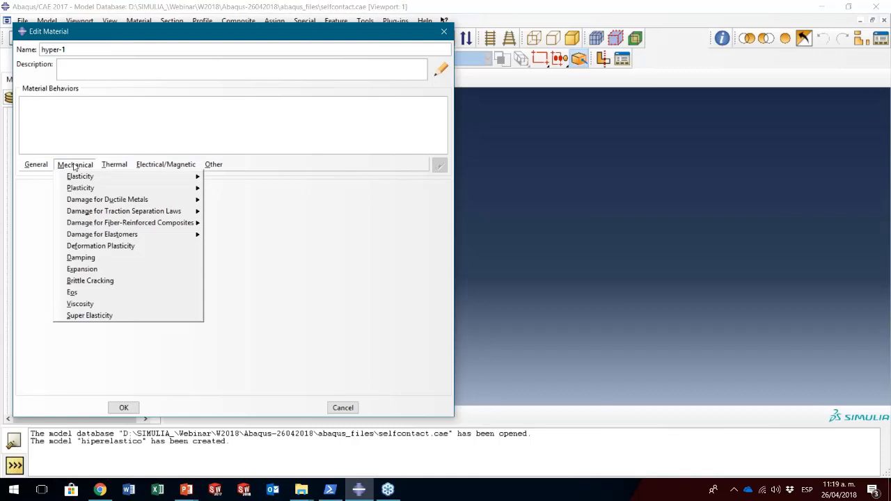
pyautogui.moveTo(79, 175)
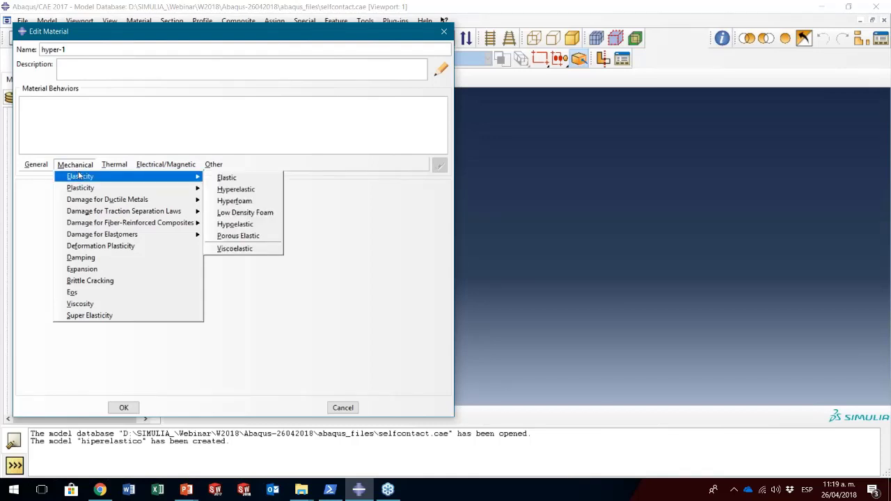
pyautogui.click(83, 165)
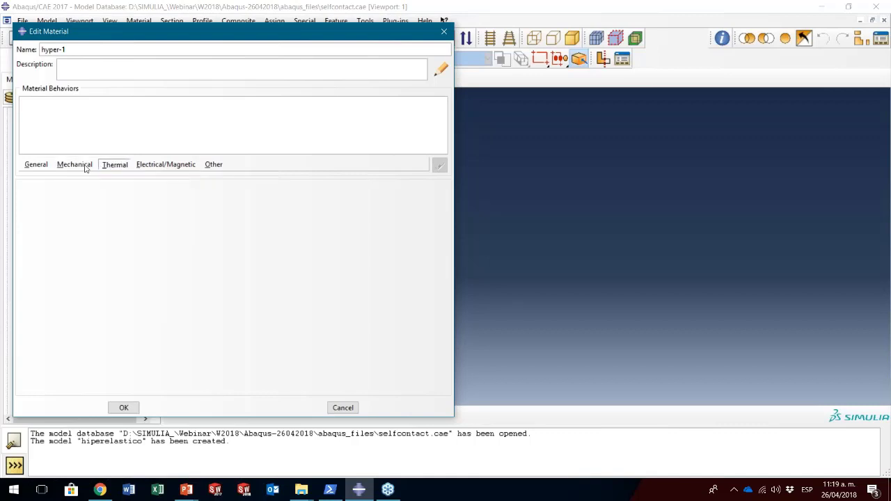
pyautogui.click(85, 166)
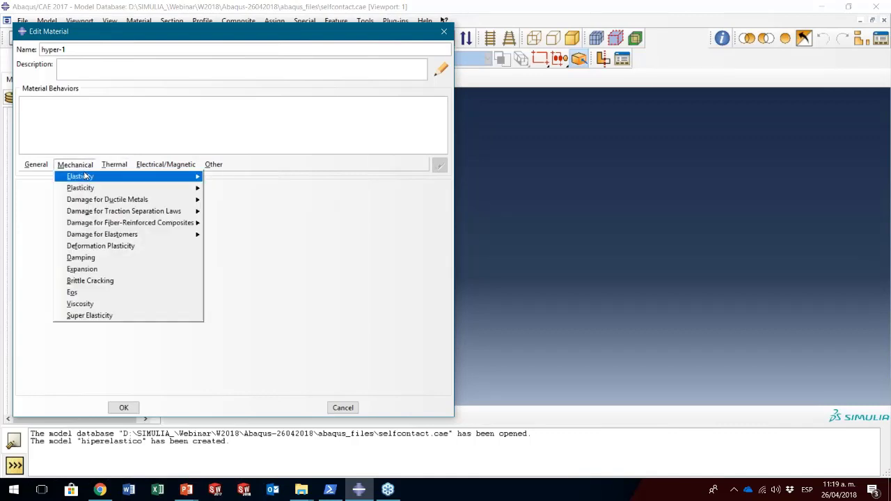
pyautogui.moveTo(82, 179)
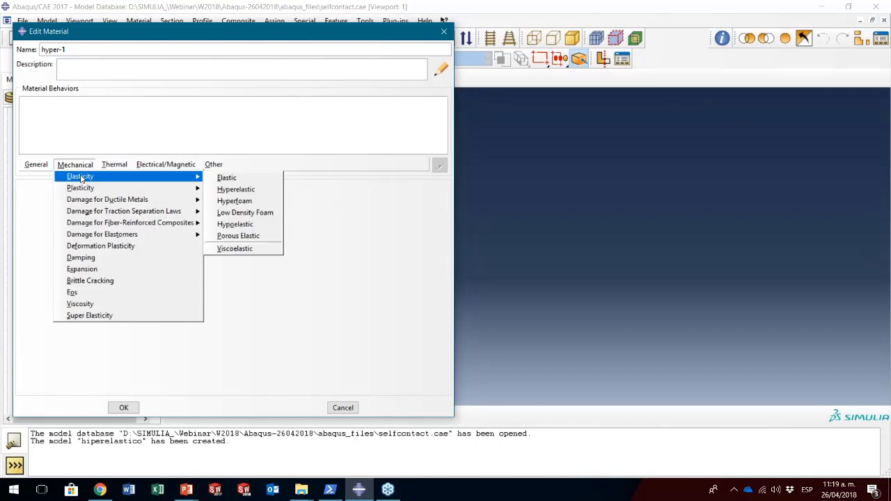
pyautogui.click(222, 192)
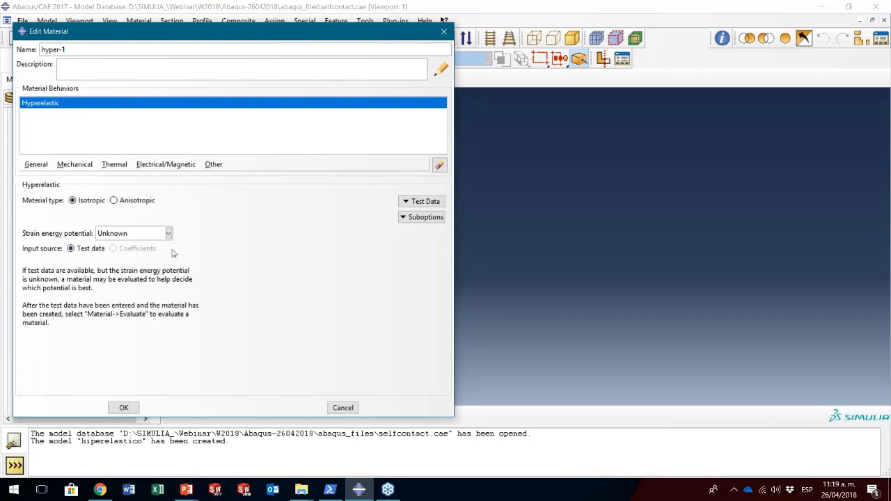
pyautogui.click(137, 237)
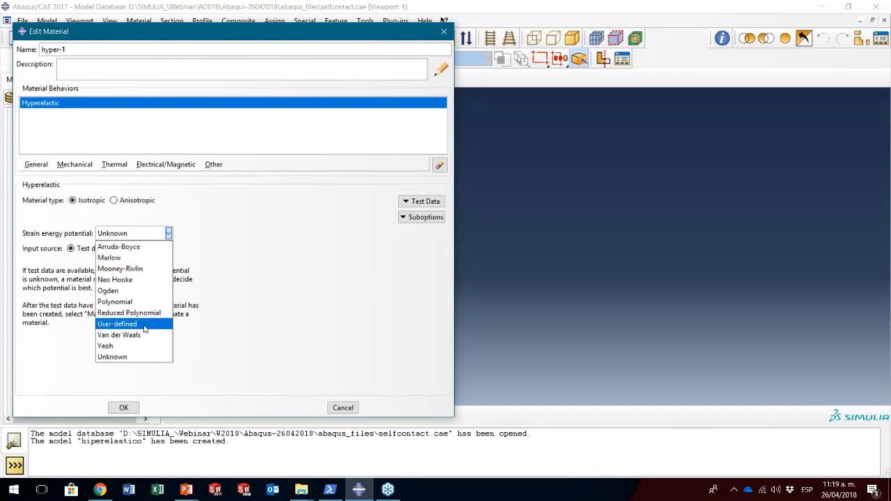
pyautogui.click(139, 269)
pyautogui.click(113, 248)
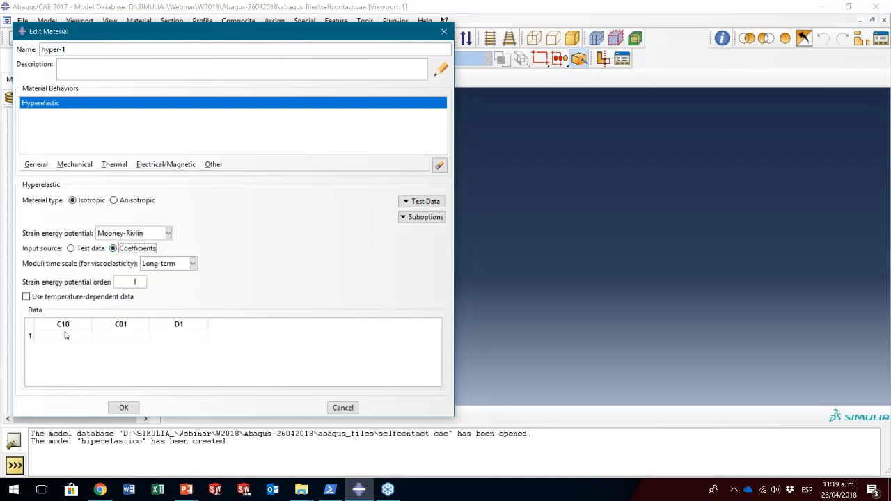
pyautogui.click(66, 335)
pyautogui.press('Tab')
pyautogui.click(182, 339)
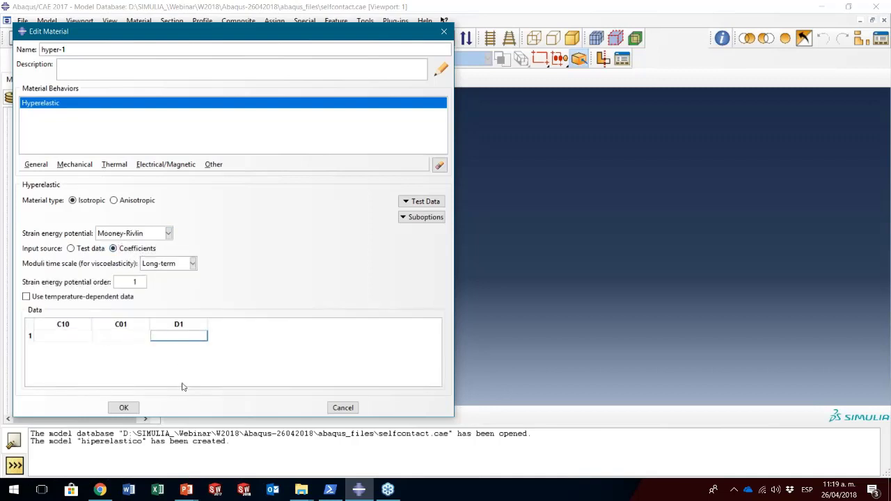
pyautogui.click(134, 235)
pyautogui.click(111, 356)
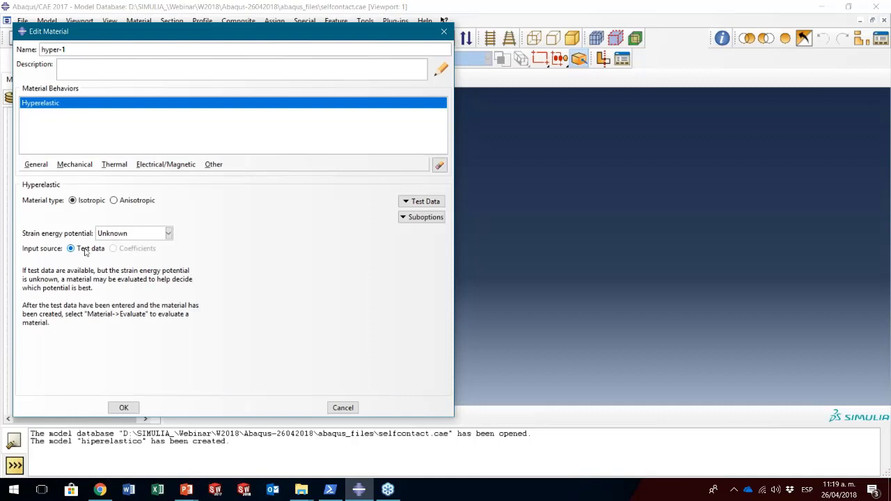
# - Add uniaxial test data to the hyperelastic behavior by reading st_treloar_hks.txt from the mat_files folder
pyautogui.click(420, 201)
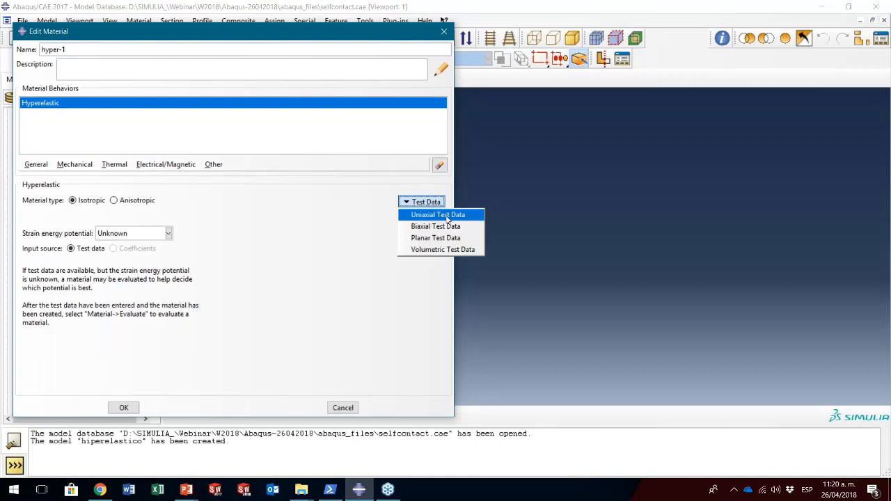
pyautogui.click(447, 218)
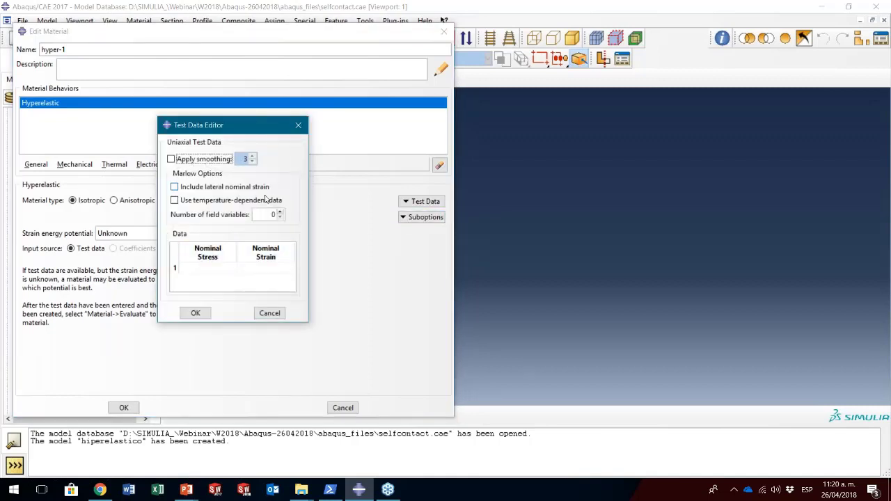
pyautogui.moveTo(306, 323); pyautogui.dragTo(390, 371)
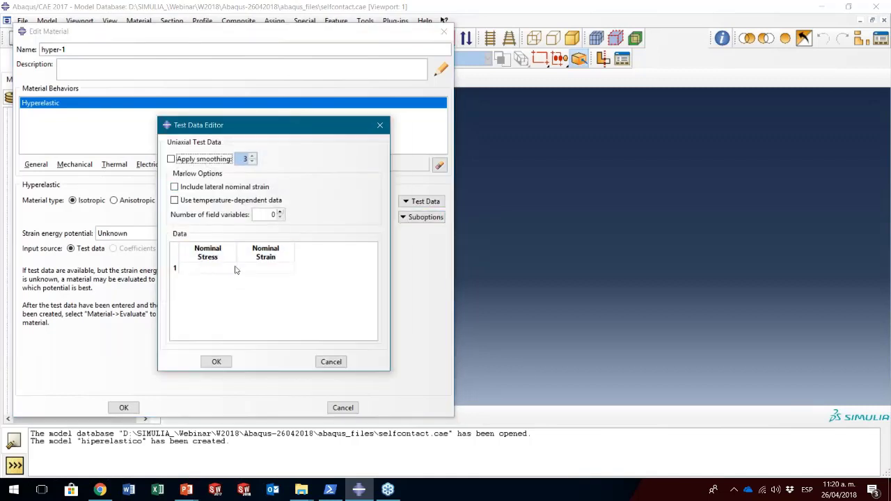
pyautogui.rightClick(208, 268)
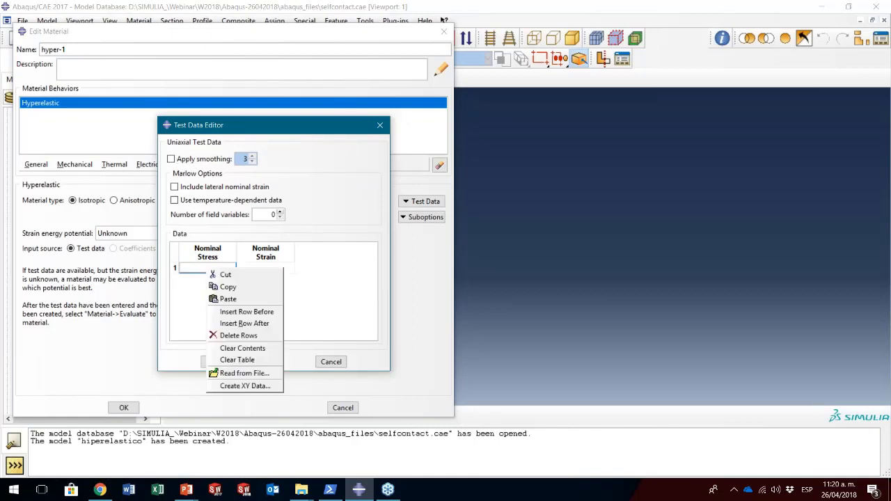
pyautogui.click(229, 373)
pyautogui.click(323, 259)
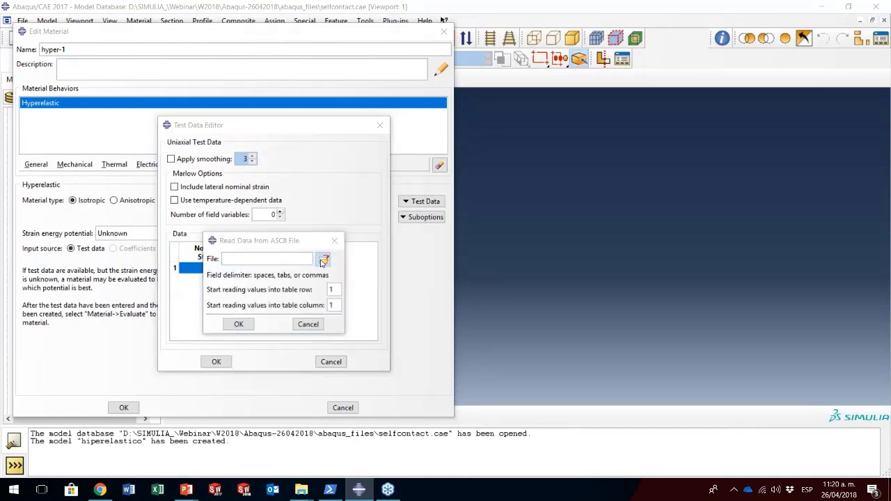
pyautogui.doubleClick(158, 246)
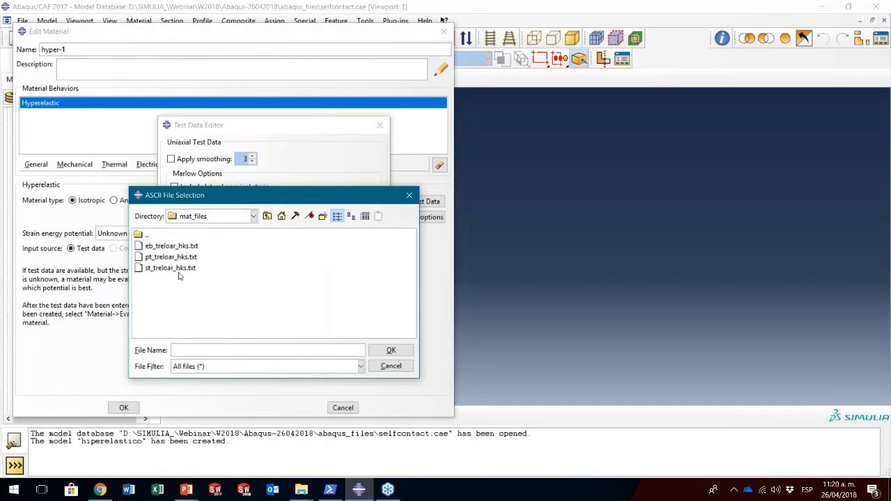
pyautogui.click(178, 270)
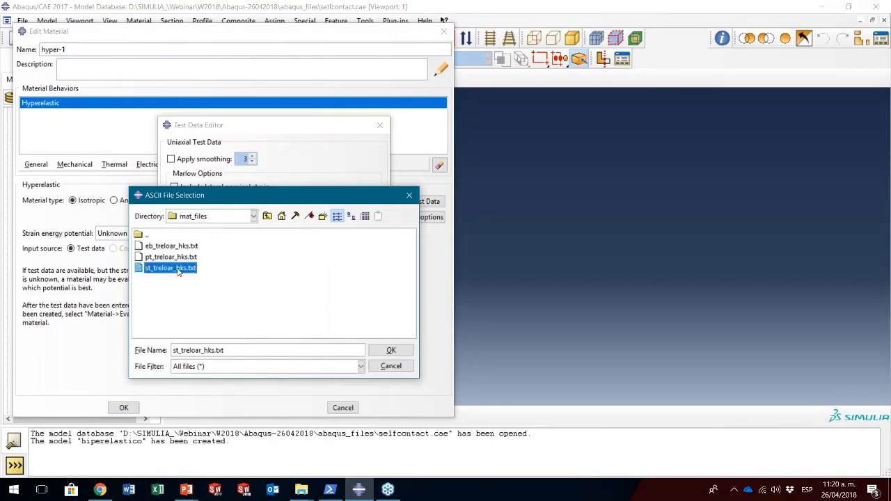
pyautogui.click(399, 352)
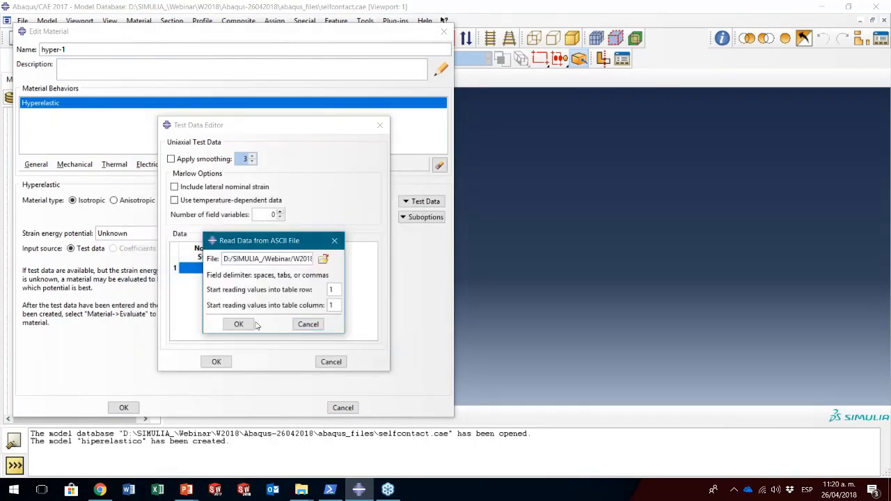
pyautogui.click(255, 323)
pyautogui.scroll(-1, 370, 278)
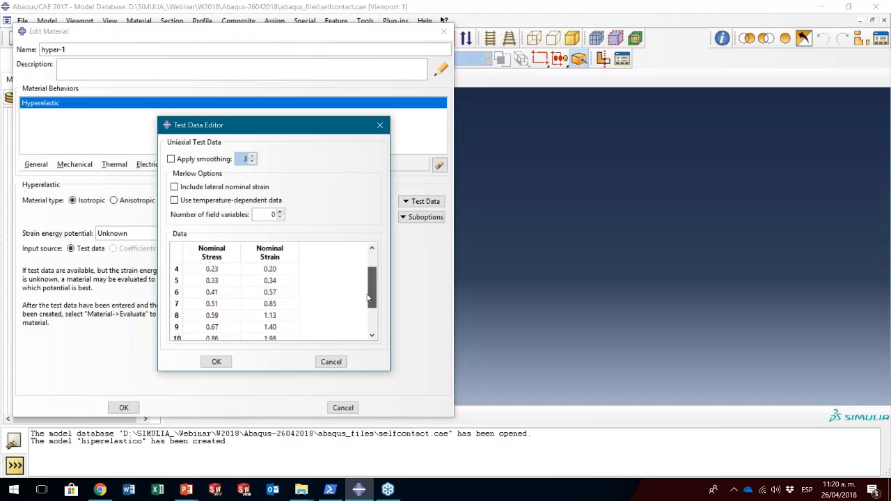
pyautogui.scroll(1, 372, 276)
pyautogui.click(216, 362)
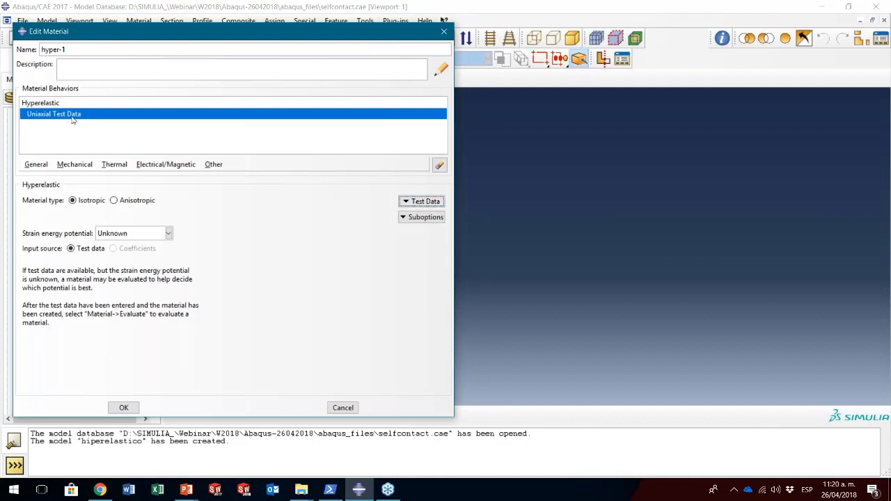
# - Add biaxial test data to the hyperelastic behavior by reading eb_treloar_hks.txt from the mat_files folder
pyautogui.click(409, 201)
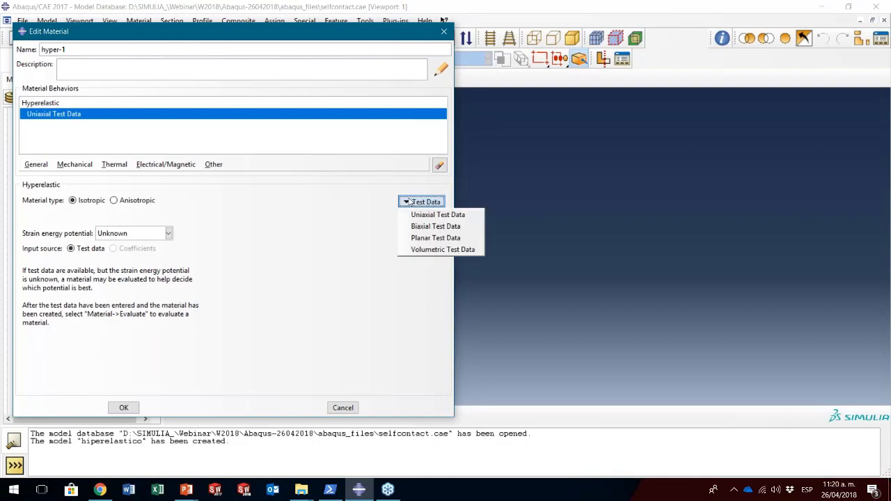
pyautogui.click(430, 227)
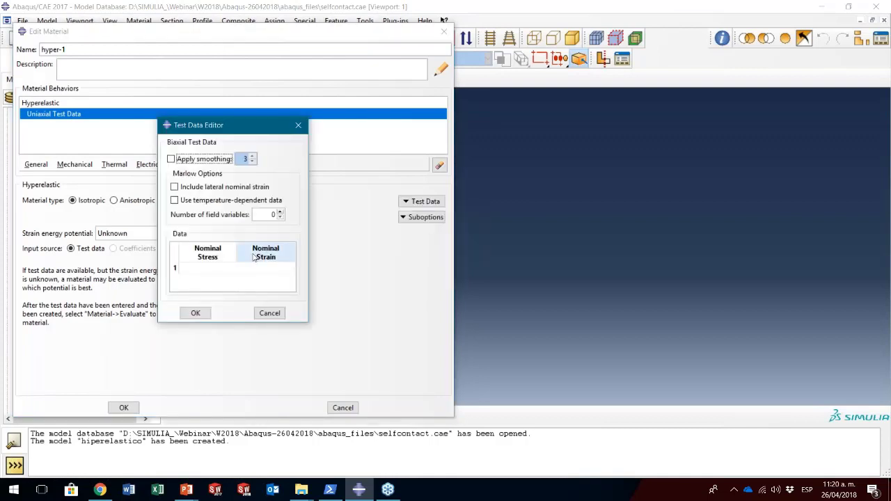
pyautogui.rightClick(202, 270)
pyautogui.click(239, 374)
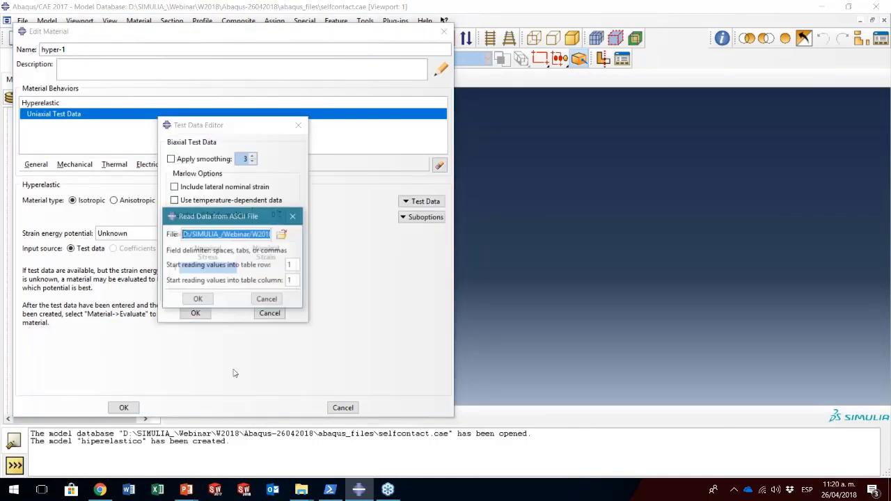
pyautogui.click(282, 237)
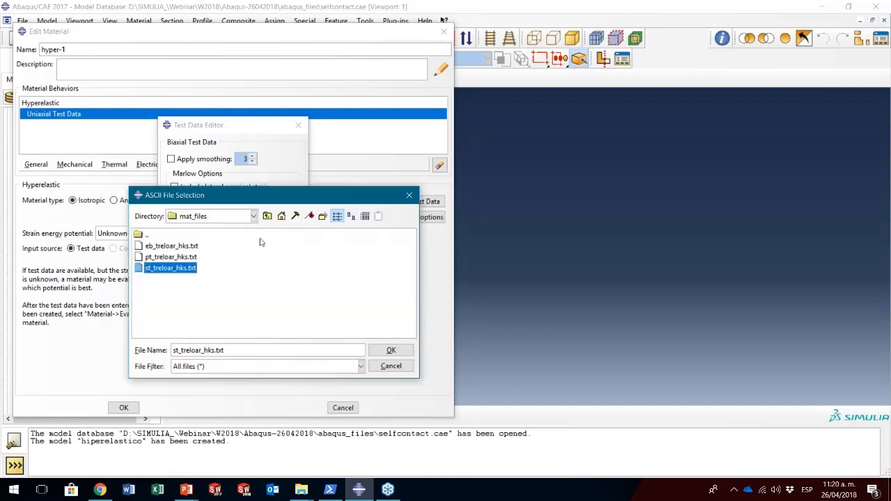
pyautogui.click(174, 246)
pyautogui.click(391, 350)
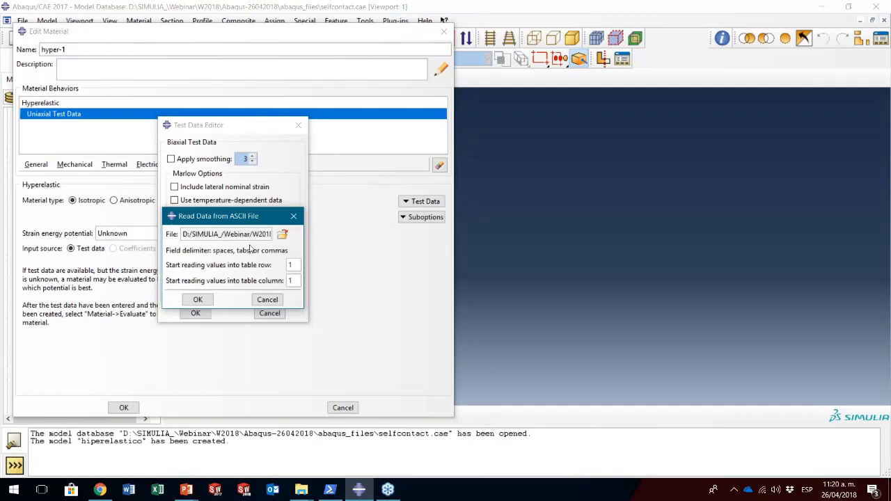
pyautogui.click(198, 299)
pyautogui.click(197, 314)
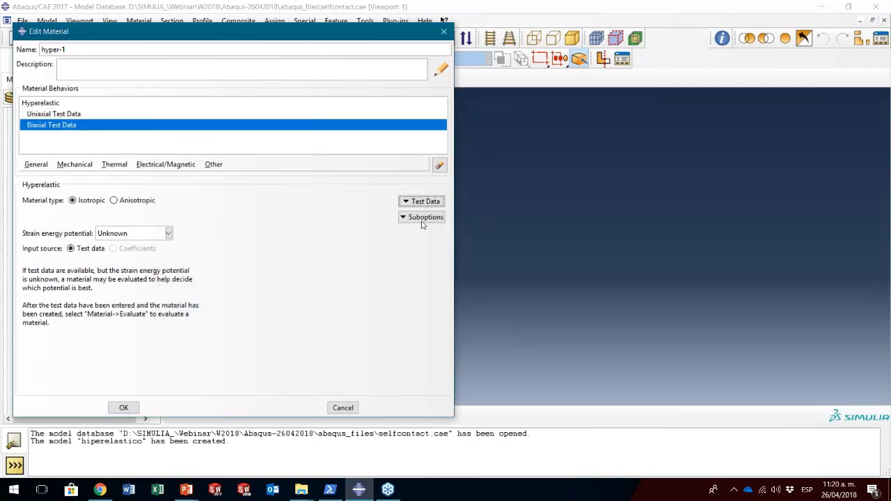
# - Add planar test data to the hyperelastic behavior by reading pt_treloar_hks.txt, and save the hyper-1 material
pyautogui.click(422, 202)
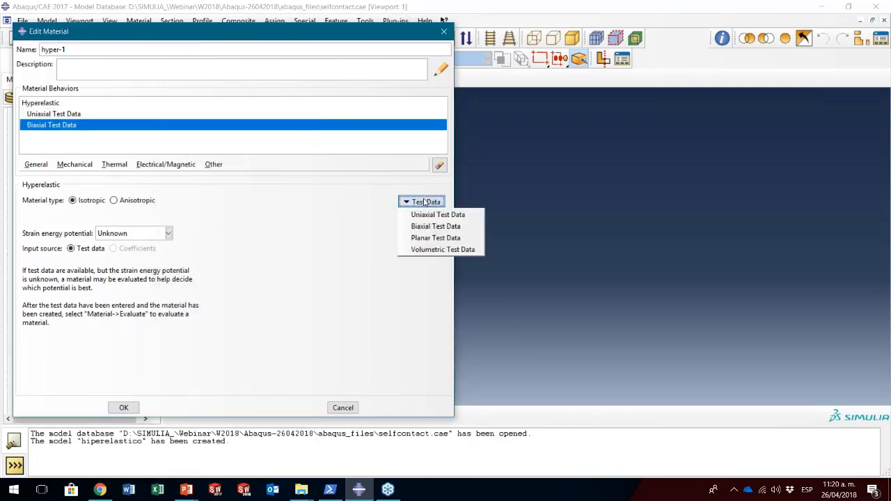
pyautogui.click(441, 238)
pyautogui.rightClick(203, 271)
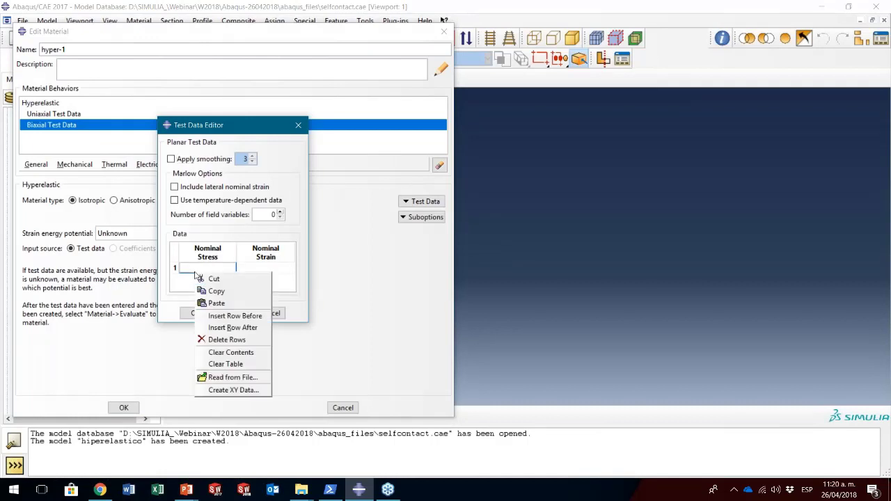
pyautogui.click(223, 376)
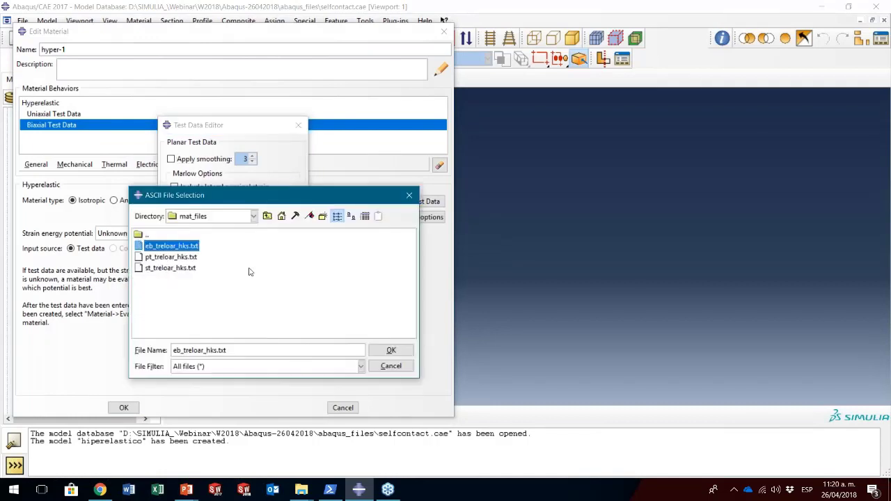
pyautogui.click(179, 257)
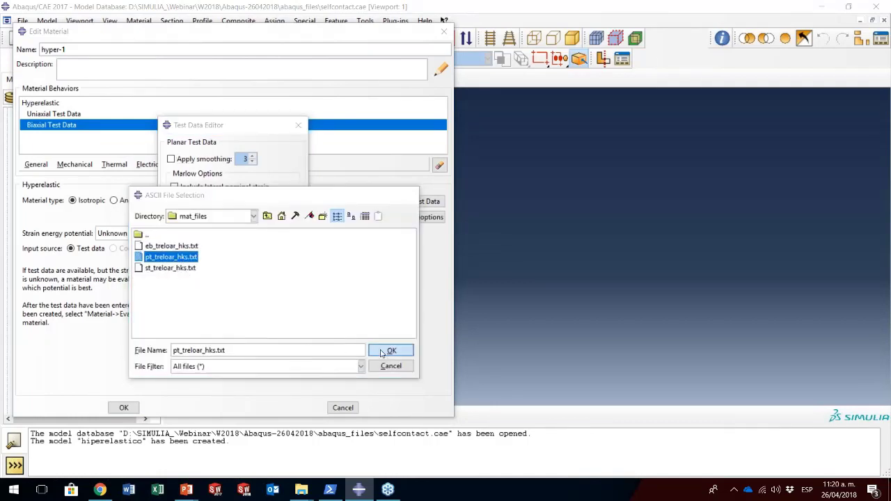
pyautogui.click(390, 350)
pyautogui.click(195, 299)
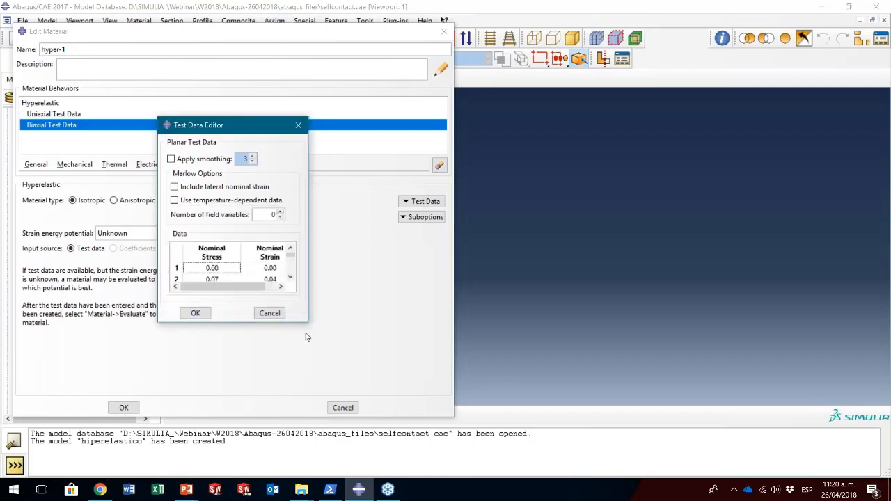
pyautogui.moveTo(304, 323); pyautogui.dragTo(359, 396)
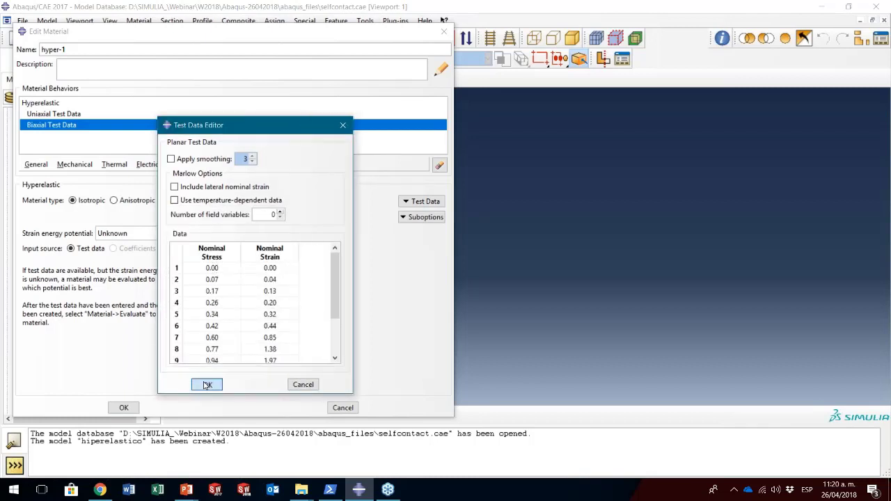
pyautogui.click(208, 385)
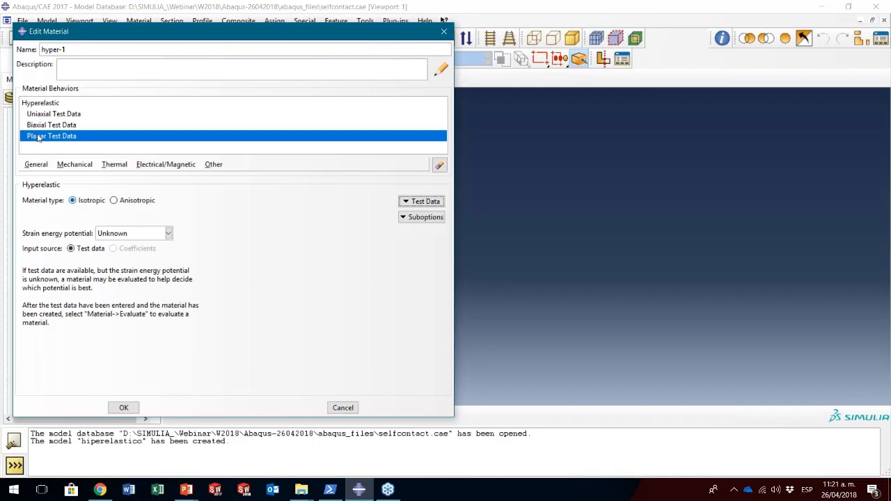
pyautogui.click(123, 407)
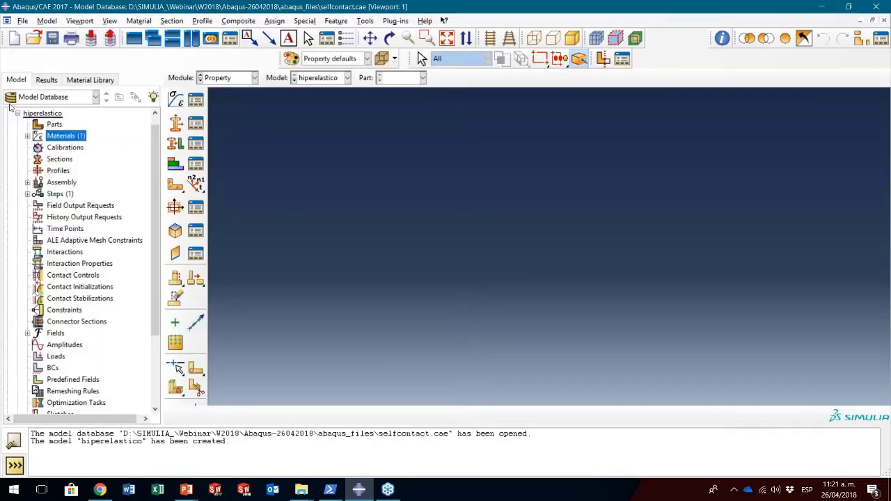
# - Set up an evaluation of the hyper-1 material with minimum strain 0 for the uniaxial, biaxial and planar tests
pyautogui.click(27, 137)
pyautogui.click(56, 147)
pyautogui.rightClick(56, 148)
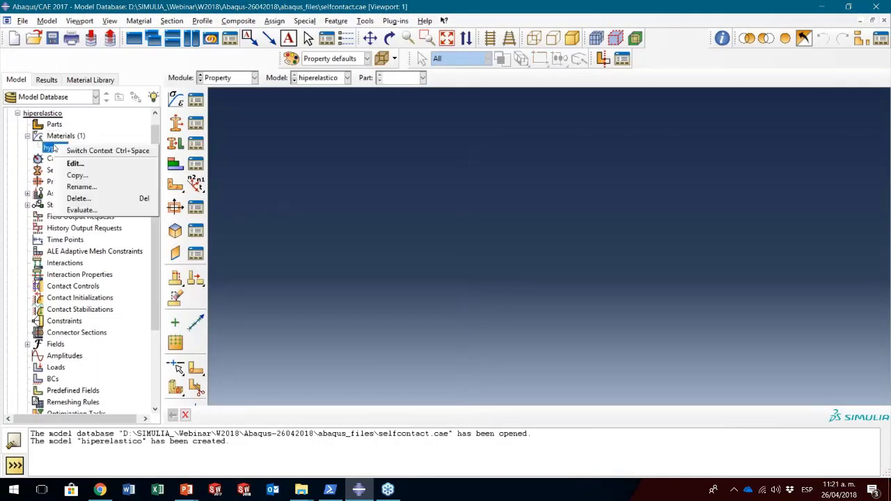
pyautogui.click(87, 210)
pyautogui.moveTo(434, 83); pyautogui.dragTo(419, 58)
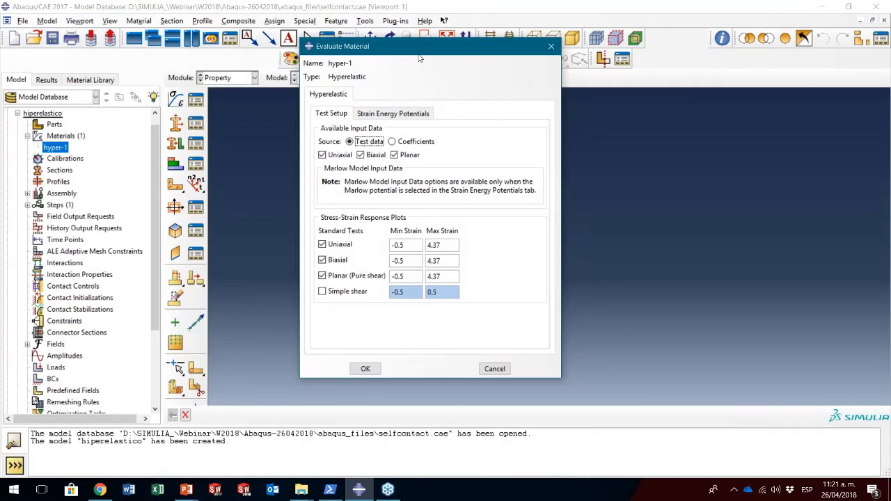
pyautogui.doubleClick(408, 245)
pyautogui.write('0')
pyautogui.press('Tab')
pyautogui.doubleClick(409, 260)
pyautogui.write('0')
pyautogui.press('Tab')
pyautogui.doubleClick(401, 276)
pyautogui.write('0')
pyautogui.press('Tab')
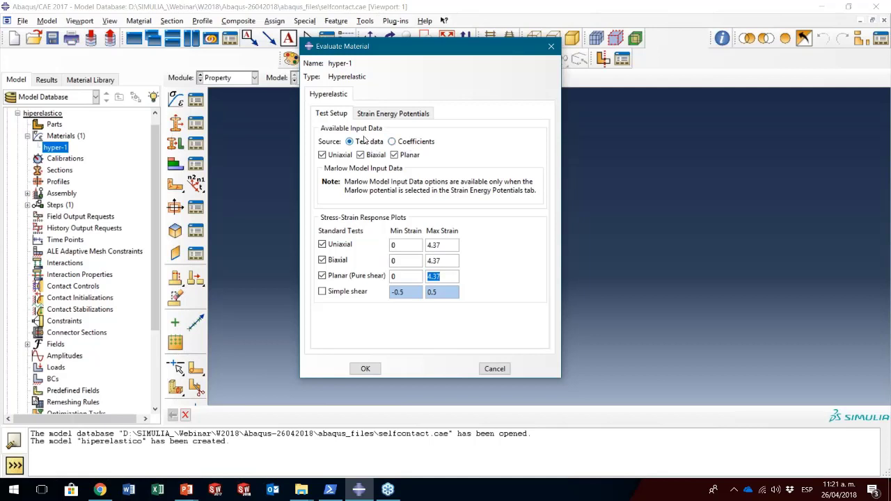
# - Exclude the Polynomial potentials, keep only Ogden N = 3, and run the material evaluation
pyautogui.click(416, 114)
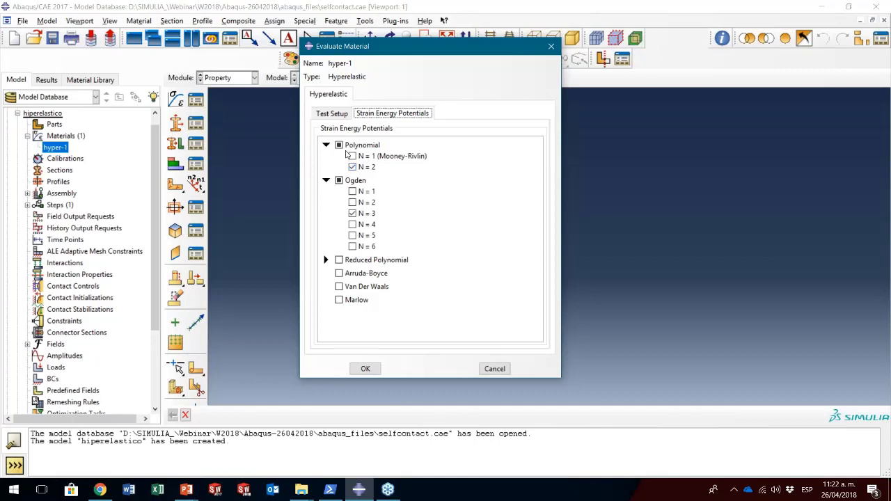
pyautogui.click(355, 147)
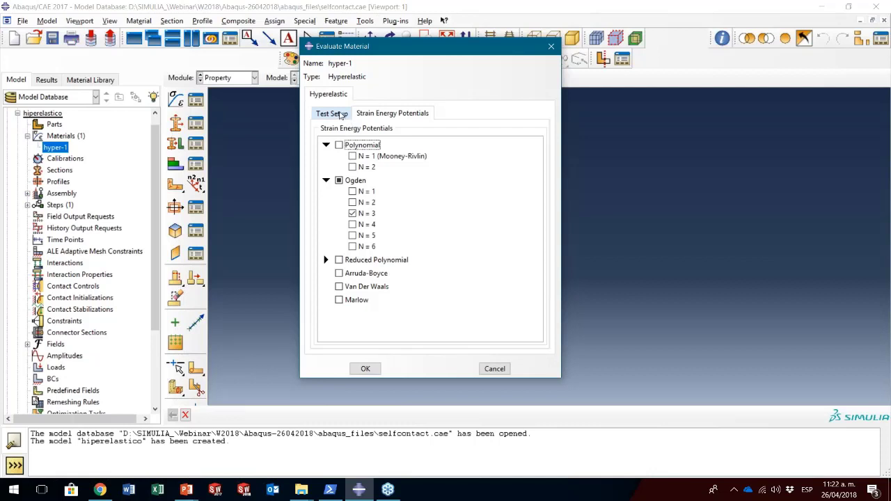
pyautogui.click(369, 373)
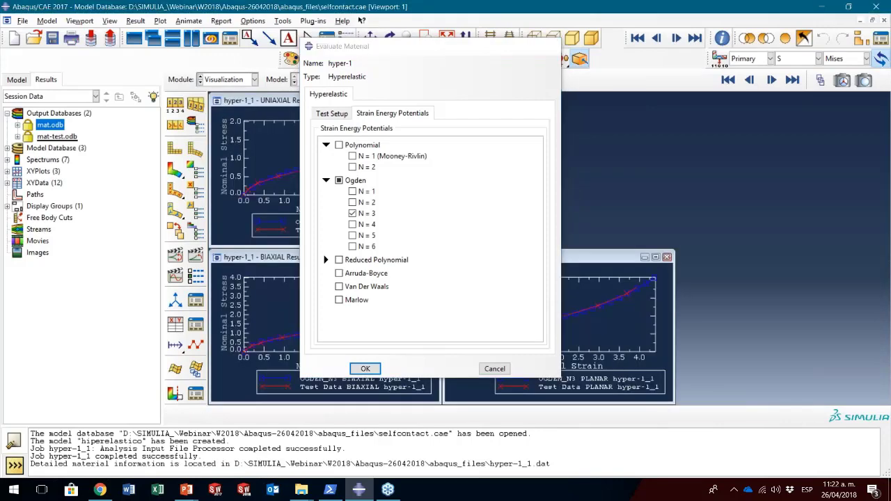
# - Examine the Ogden N = 3 material coefficients and the stability limit information, and minimize their window
pyautogui.moveTo(339, 44); pyautogui.dragTo(541, 31)
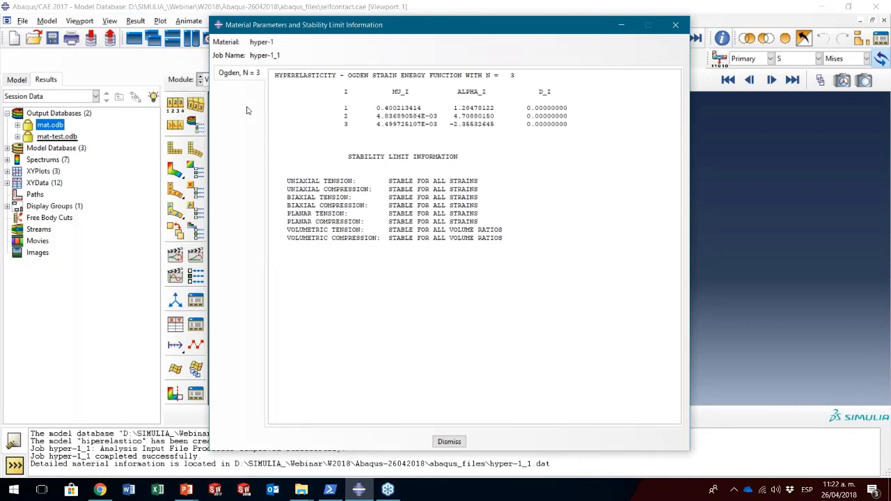
pyautogui.click(251, 76)
pyautogui.moveTo(391, 91); pyautogui.dragTo(561, 98)
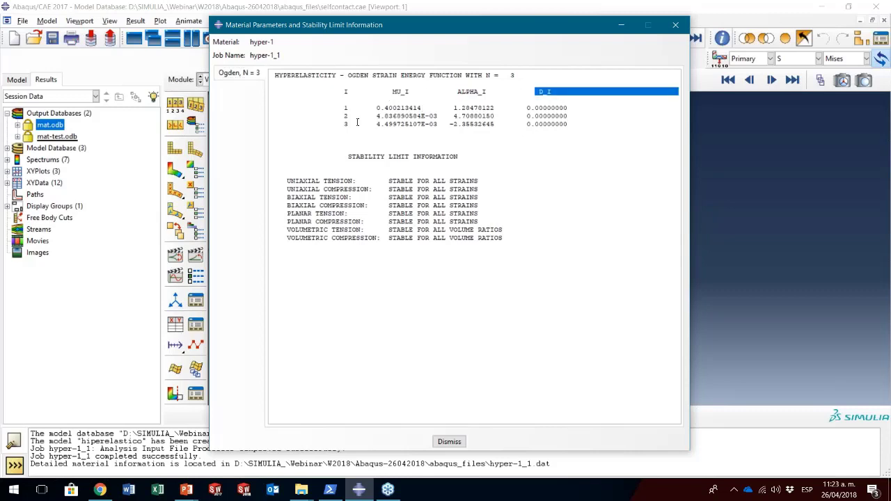
pyautogui.moveTo(377, 107); pyautogui.dragTo(572, 133)
pyautogui.click(411, 123)
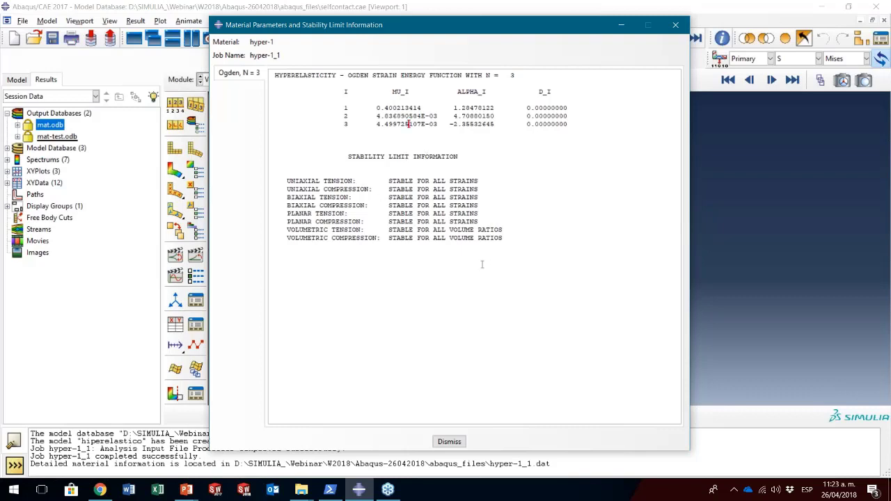
pyautogui.moveTo(401, 180); pyautogui.dragTo(485, 223)
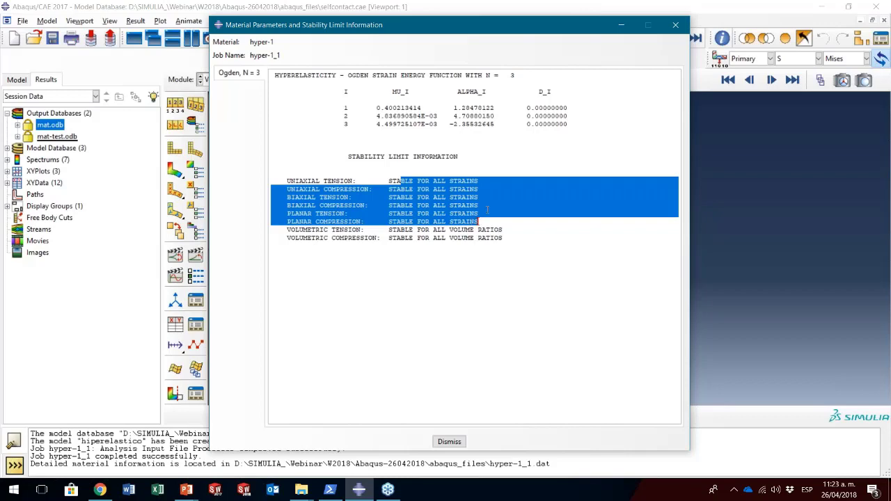
pyautogui.click(621, 24)
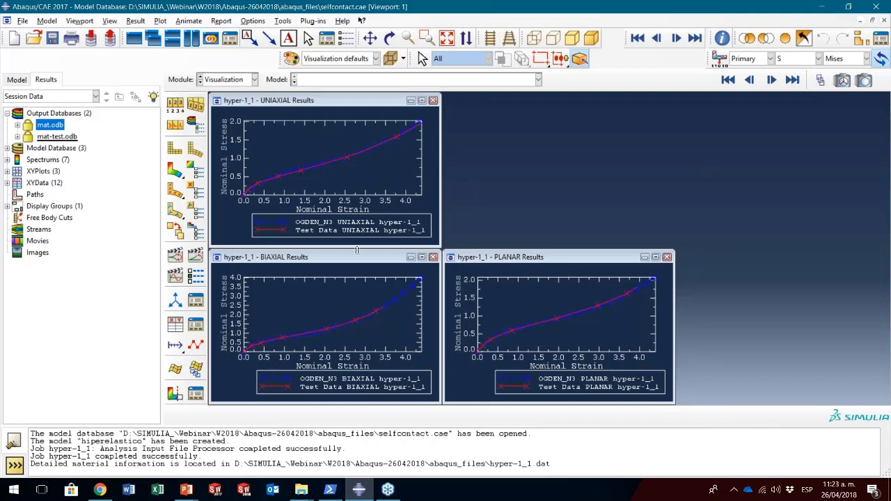
# - Close the uniaxial, biaxial and planar result viewports of the hyper-1 evaluation
pyautogui.click(433, 101)
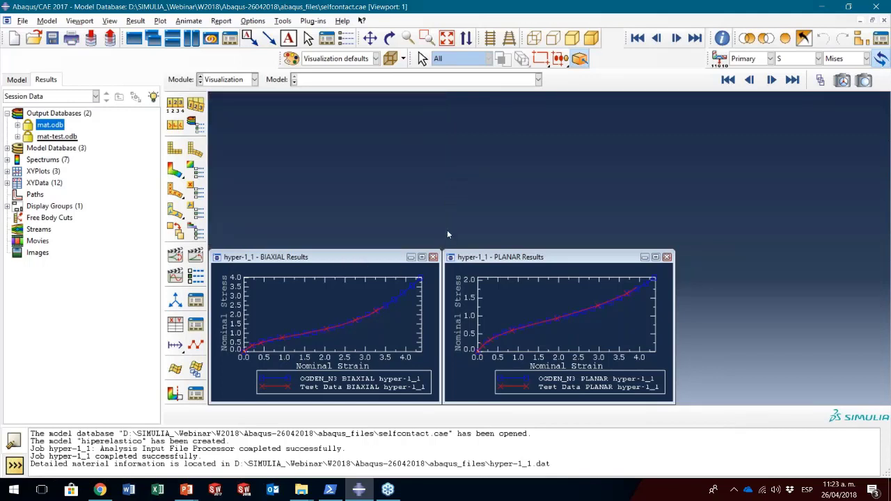
pyautogui.click(433, 258)
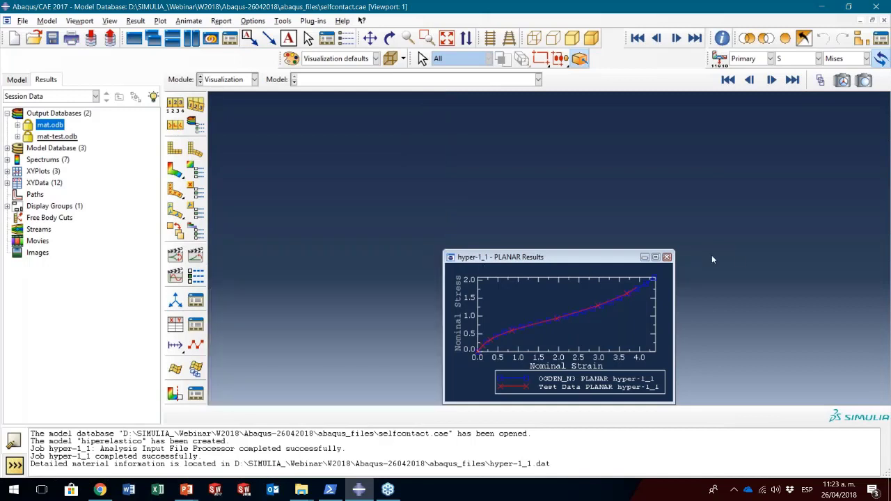
pyautogui.click(667, 257)
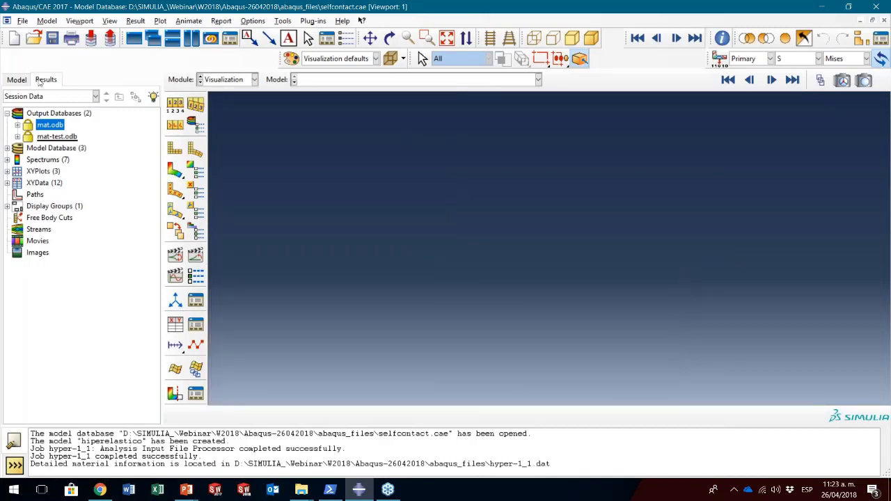
# - Plot the three OGDEN_N3 curves and the three Test Data curves for hyper-1_1 together in one XY plot
pyautogui.click(7, 182)
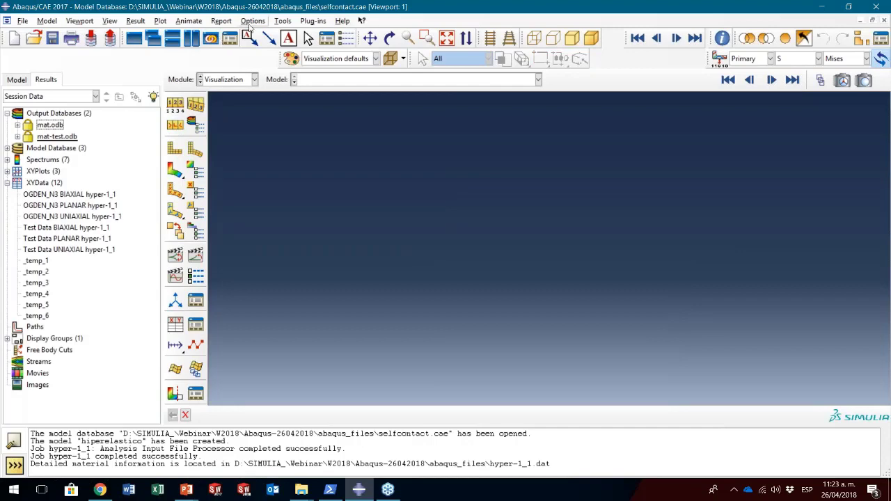
pyautogui.click(282, 21)
pyautogui.moveTo(324, 80)
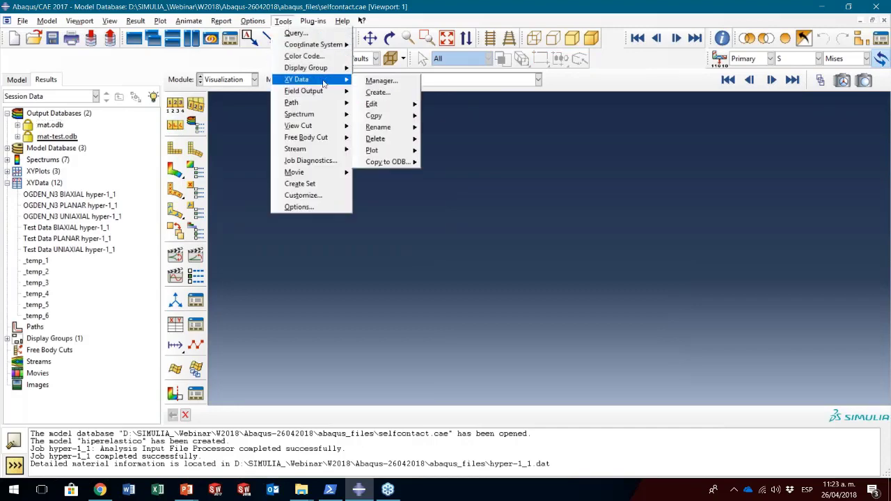
pyautogui.click(394, 80)
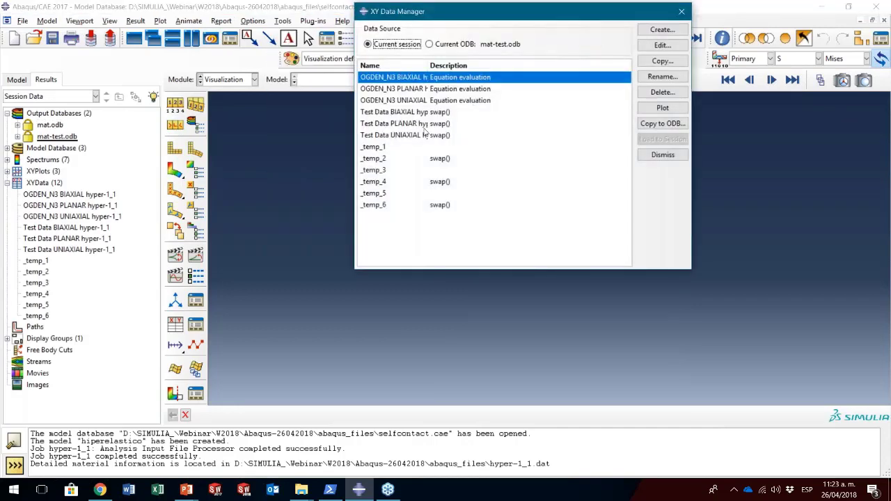
pyautogui.keyDown('shift'); pyautogui.click(396, 137); pyautogui.keyUp('shift')
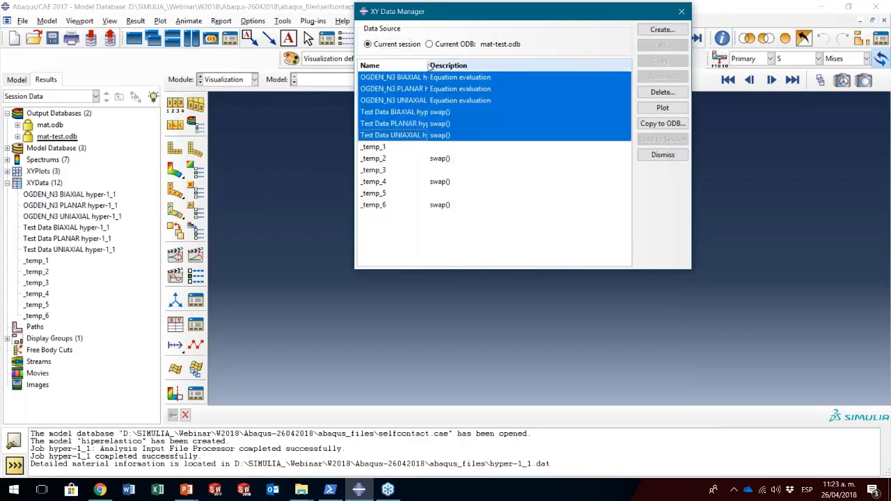
pyautogui.click(425, 77)
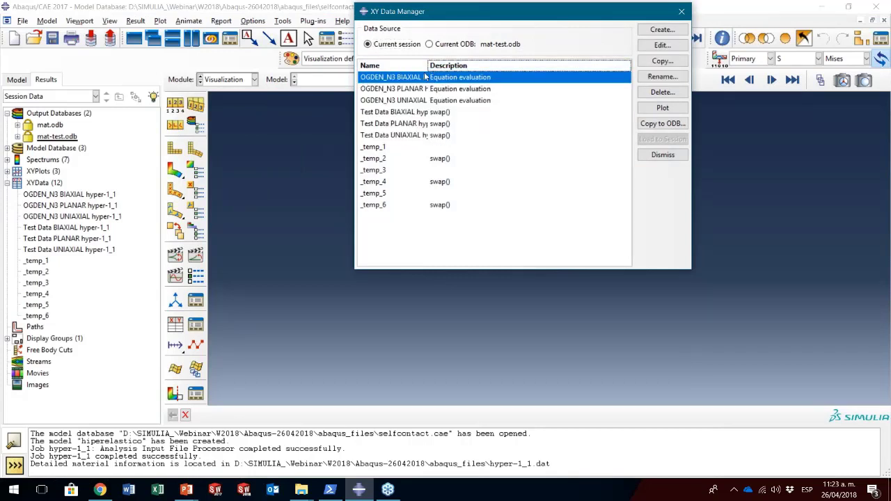
pyautogui.keyDown('shift'); pyautogui.click(416, 136); pyautogui.keyUp('shift')
pyautogui.click(662, 107)
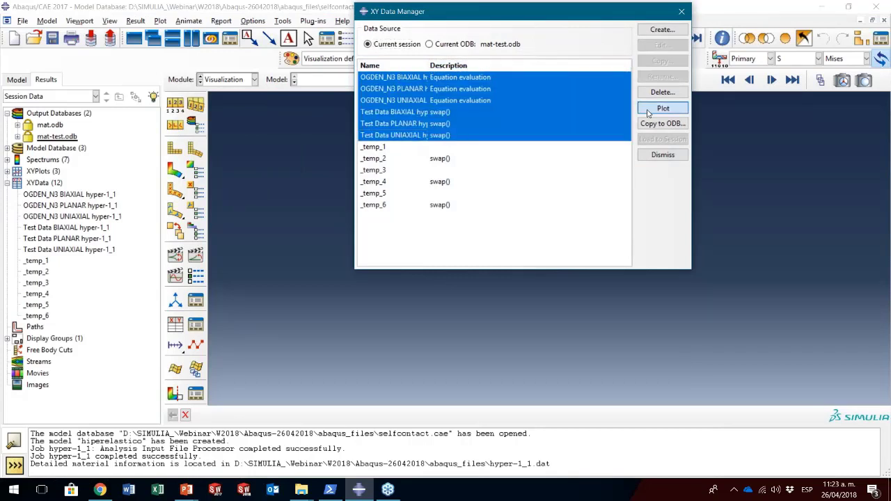
pyautogui.moveTo(562, 14)
pyautogui.mouseDown()
pyautogui.moveTo(667, 27)
pyautogui.moveTo(672, 19)
pyautogui.mouseUp()
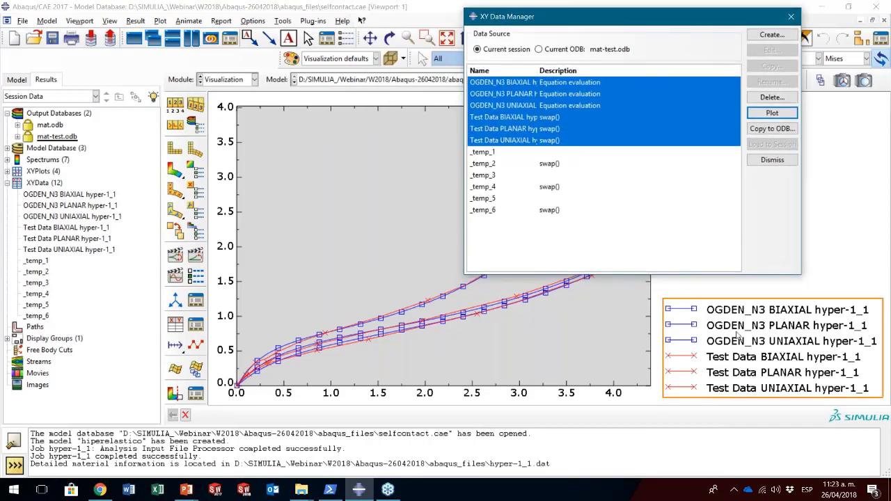
# - Make the Chart-4 legend inset and place it in the upper-left area of the plot
pyautogui.doubleClick(766, 348)
pyautogui.click(57, 218)
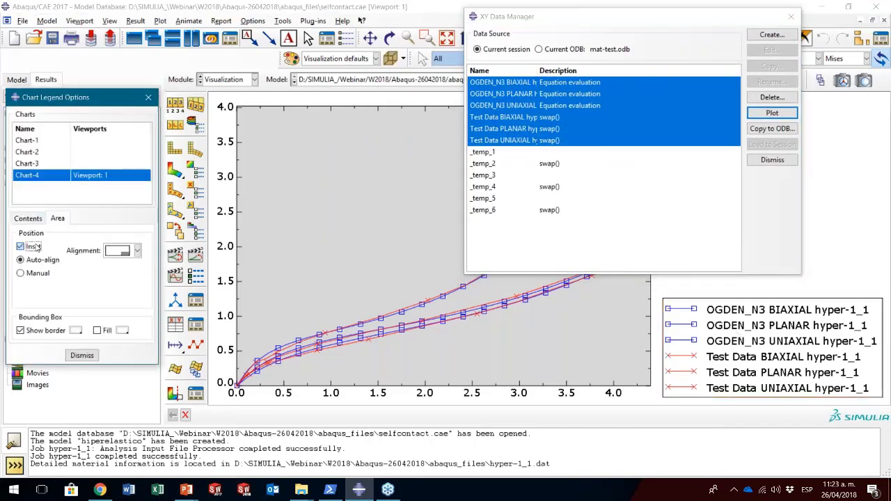
pyautogui.click(20, 246)
pyautogui.moveTo(707, 362); pyautogui.dragTo(287, 180)
# - Set the legend font size to 8 points
pyautogui.click(28, 218)
pyautogui.click(42, 277)
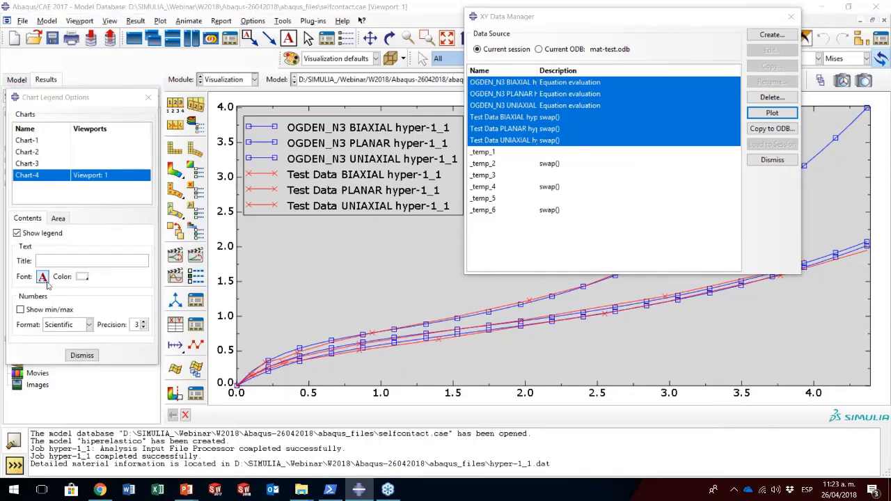
pyautogui.click(404, 222)
pyautogui.click(400, 232)
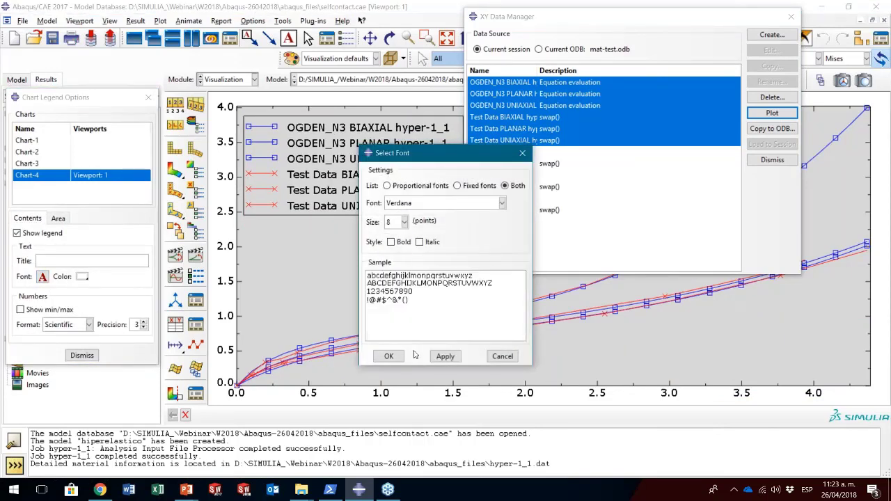
pyautogui.click(388, 356)
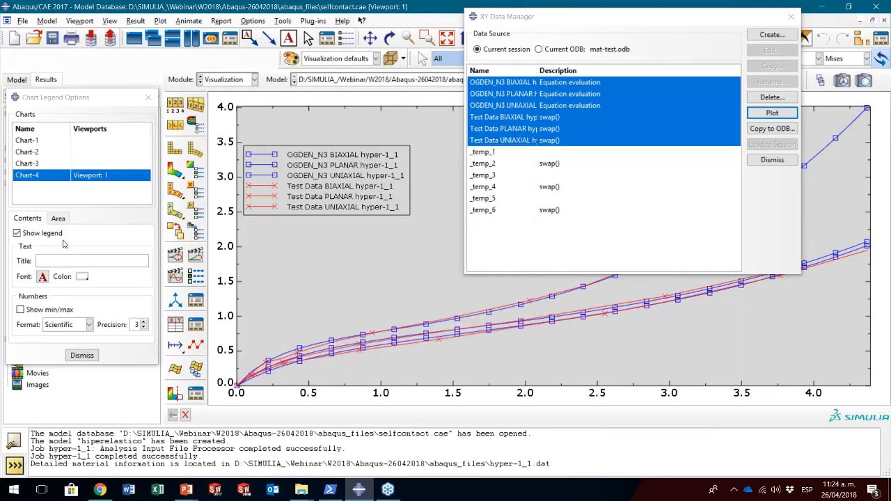
# - Move the legend slightly higher in the plot, then close the legend options and the XY Data Manager
pyautogui.moveTo(268, 151); pyautogui.dragTo(271, 127)
pyautogui.click(81, 355)
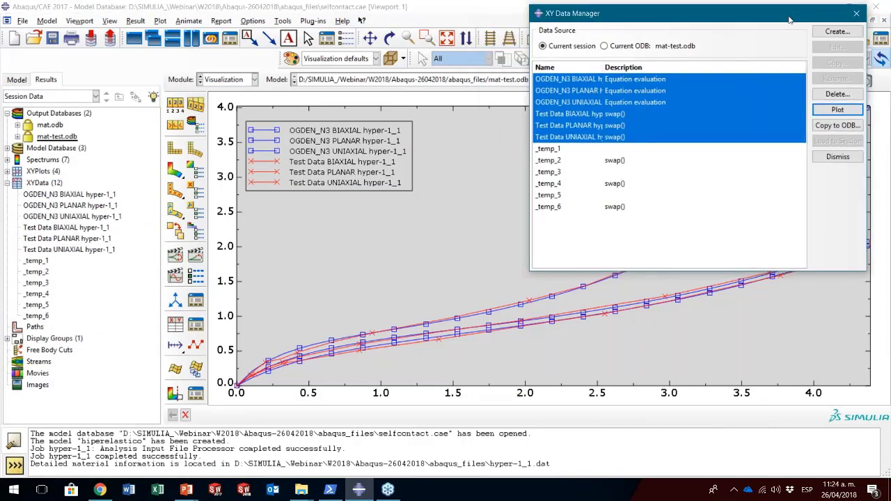
pyautogui.click(772, 159)
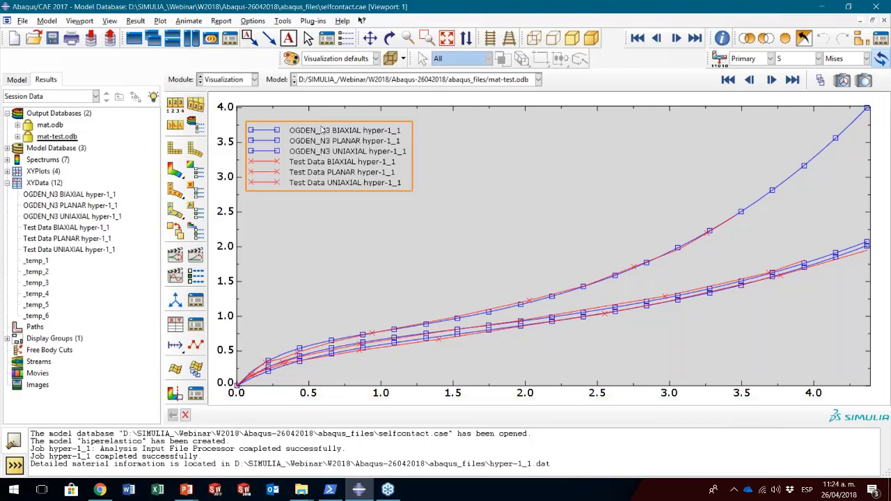
# - Remove the "hyper-1_1" suffix from the legend text of the three OGDEN_N3 curves (biaxial, planar and uniaxial)
pyautogui.click(252, 20)
pyautogui.click(266, 92)
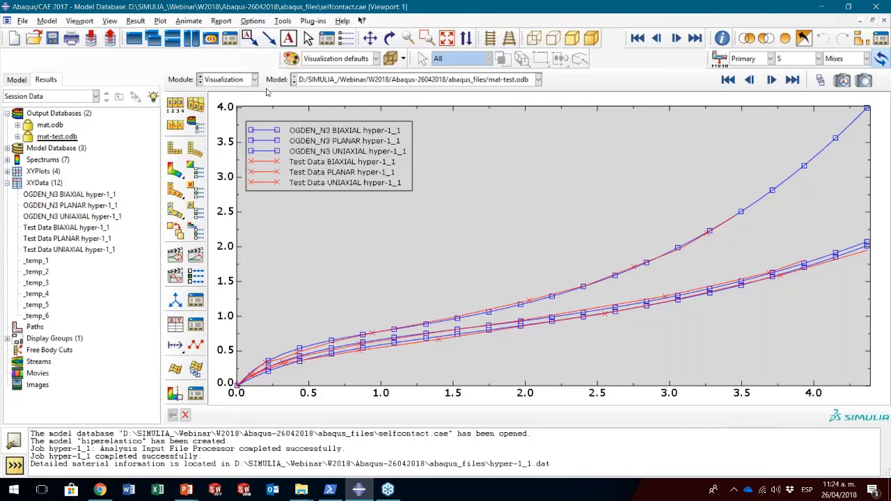
pyautogui.click(258, 22)
pyautogui.moveTo(273, 93)
pyautogui.click(352, 92)
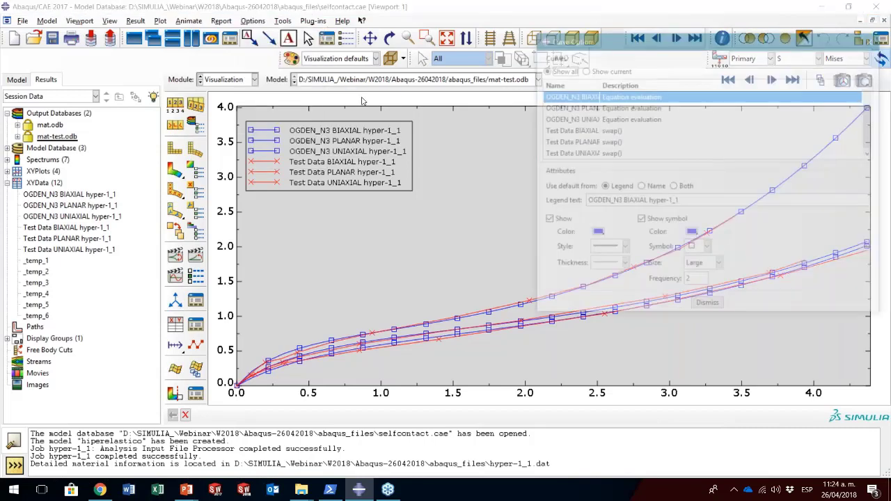
pyautogui.moveTo(679, 202); pyautogui.dragTo(644, 204)
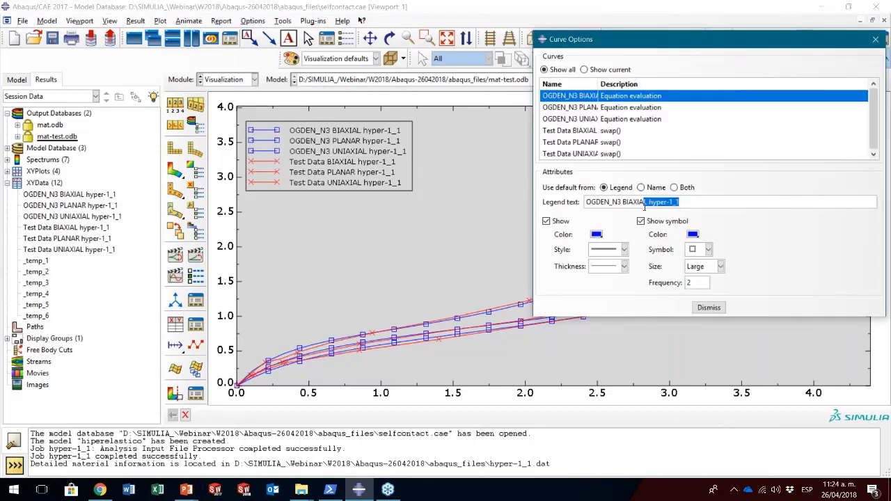
pyautogui.press('BackSpace')
pyautogui.click(654, 108)
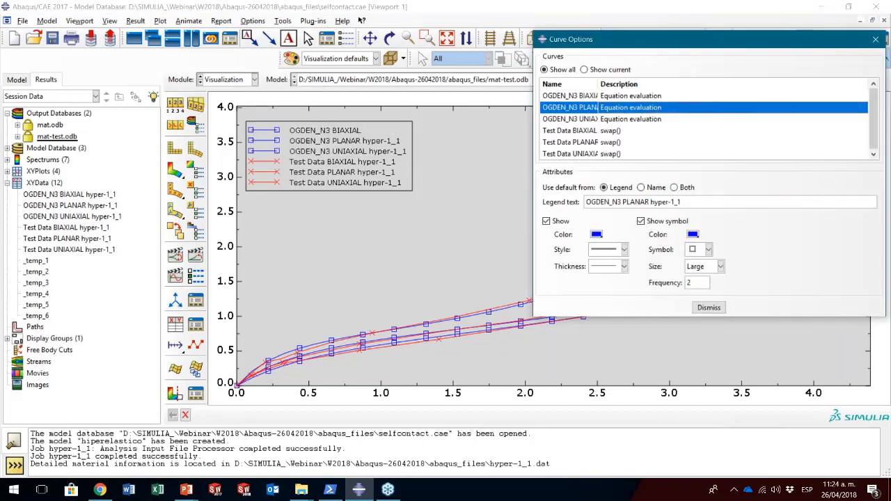
pyautogui.moveTo(681, 202); pyautogui.dragTo(647, 201)
pyautogui.press('BackSpace')
pyautogui.click(637, 119)
pyautogui.press('BackSpace')
# - Remove the "hyper-1_1" suffix from the legend text of the biaxial, planar and uniaxial Test Data curves
pyautogui.click(621, 131)
pyautogui.press('BackSpace')
pyautogui.click(630, 143)
pyautogui.press('BackSpace')
pyautogui.click(623, 154)
pyautogui.press('BackSpace')
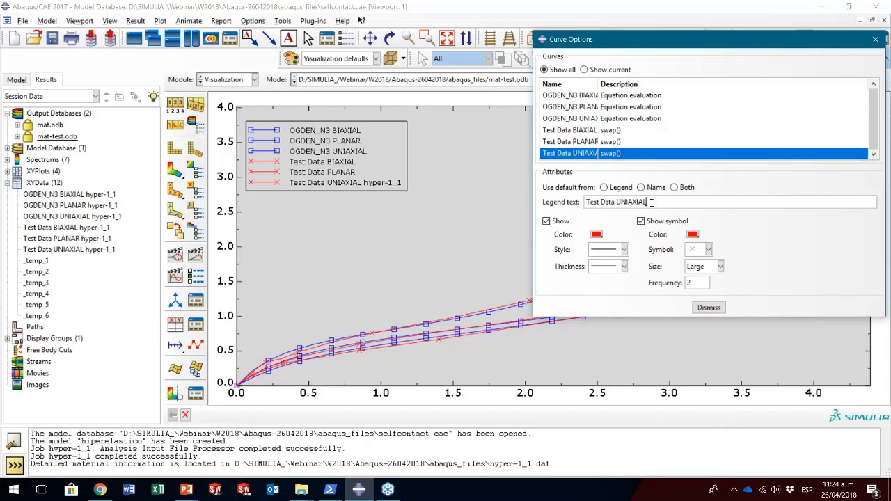
# - Widen the curve Name column, and give the OGDEN_N3 BIAXIAL curve a thicker line without symbols
pyautogui.click(625, 97)
pyautogui.moveTo(597, 84); pyautogui.dragTo(646, 84)
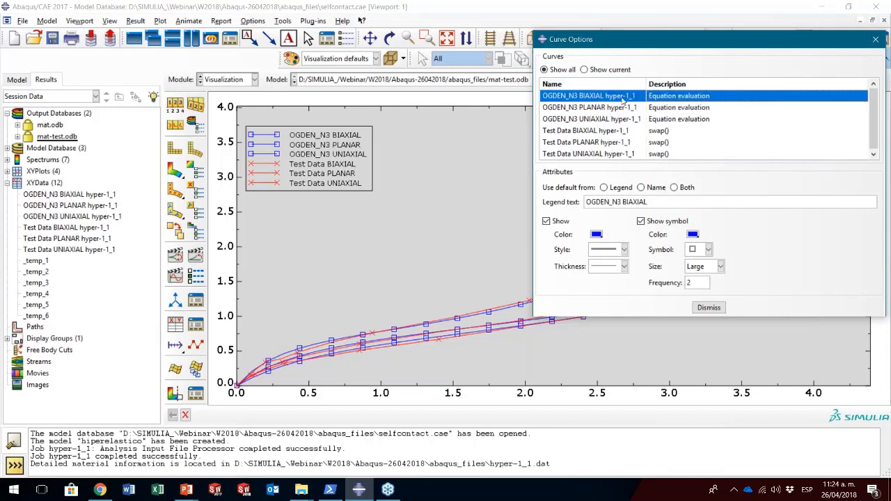
pyautogui.click(623, 267)
pyautogui.click(622, 303)
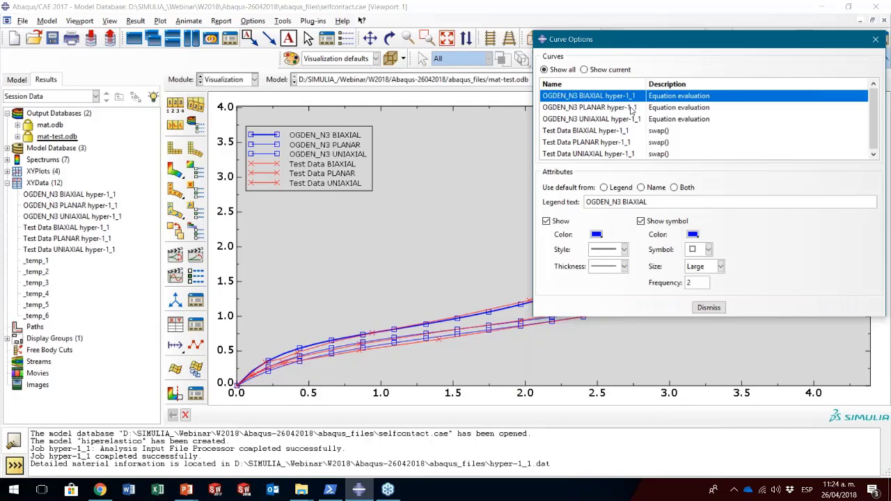
pyautogui.click(642, 221)
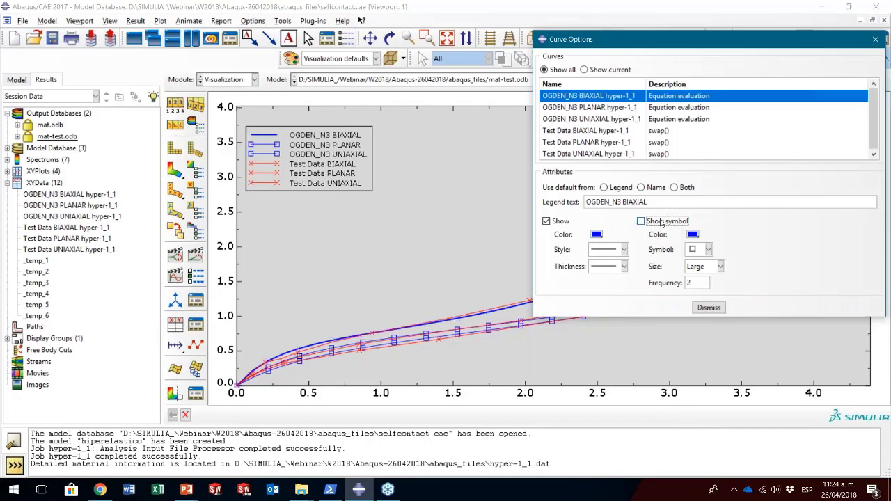
# - Format the OGDEN_N3 PLANAR curve as a thicker green line without symbols
pyautogui.click(624, 111)
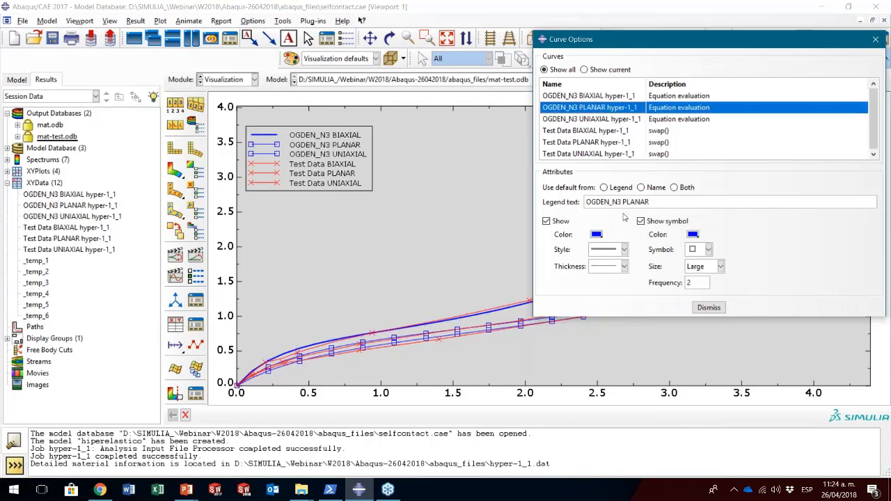
pyautogui.click(641, 221)
pyautogui.click(597, 236)
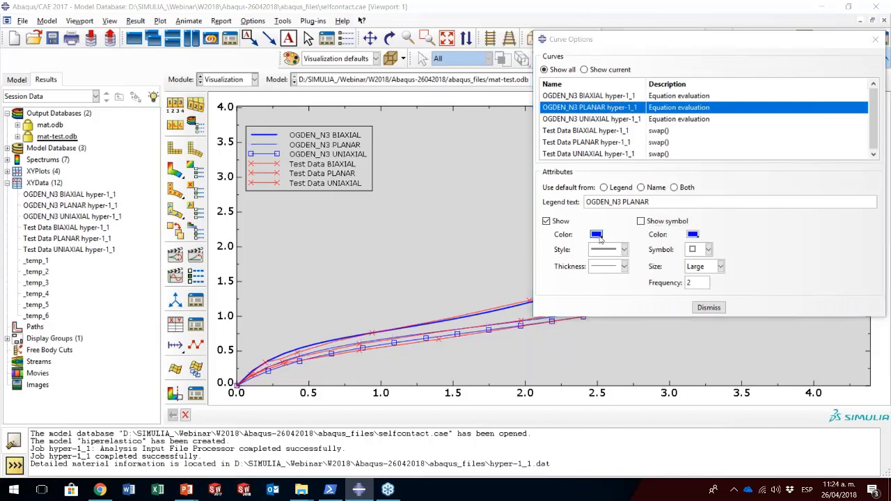
pyautogui.click(550, 274)
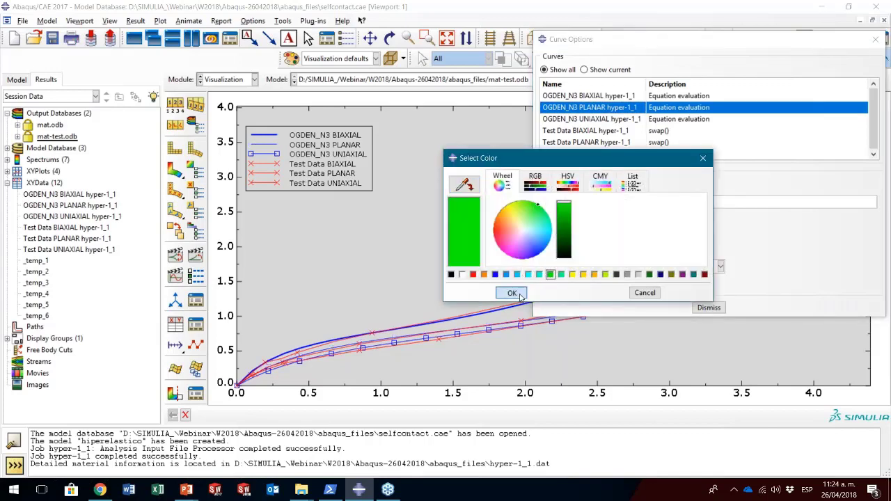
pyautogui.click(511, 292)
pyautogui.click(605, 265)
pyautogui.click(599, 308)
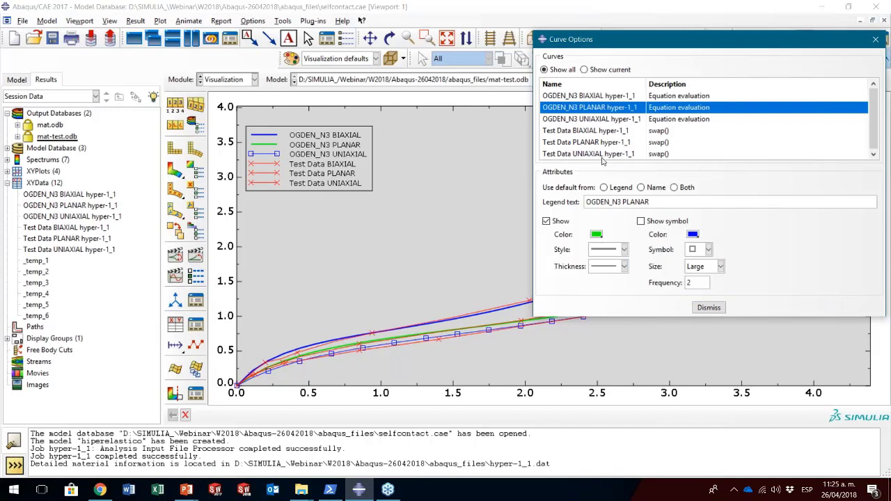
# - Format the OGDEN_N3 UNIAXIAL curve as a thicker red line without symbols
pyautogui.click(618, 121)
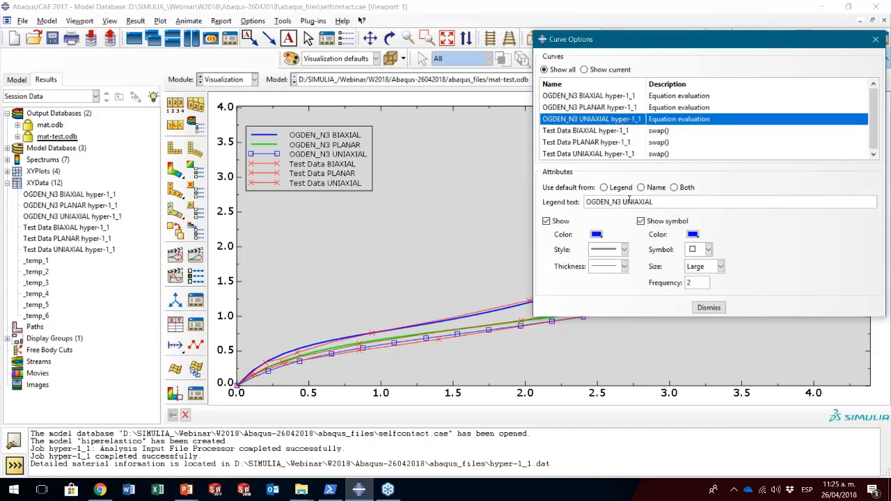
pyautogui.click(640, 221)
pyautogui.click(596, 234)
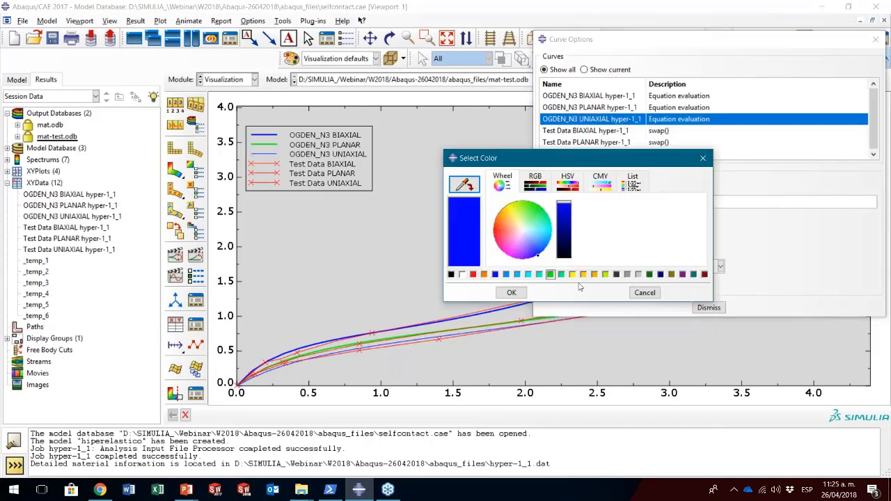
pyautogui.click(473, 274)
pyautogui.click(511, 292)
pyautogui.click(604, 267)
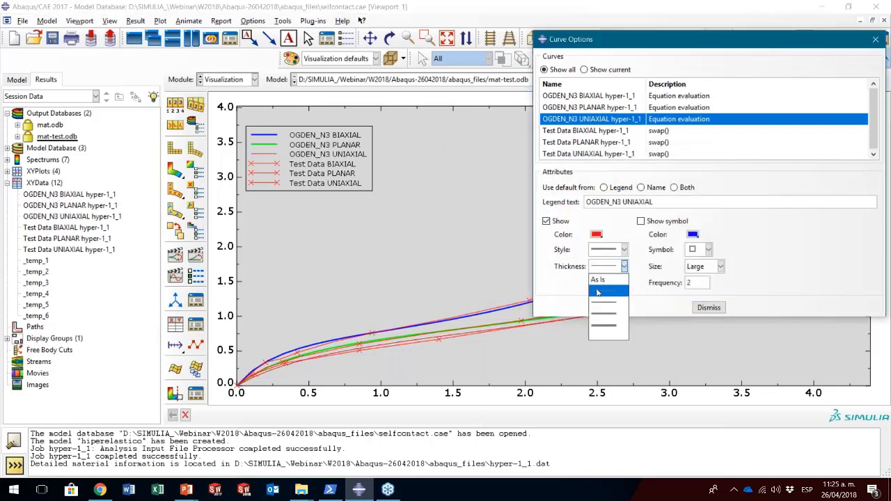
pyautogui.click(596, 310)
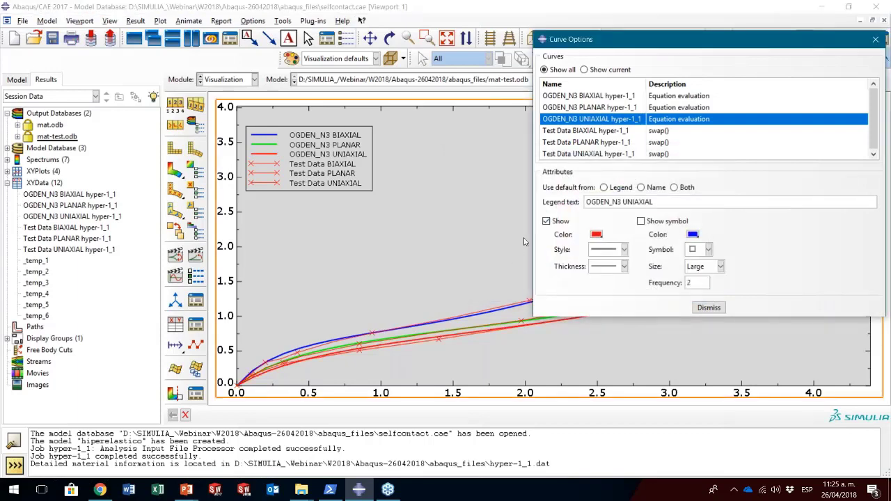
# - Hide the line of the Test Data BIAXIAL curve and show filled circle symbols at frequency 1
pyautogui.click(625, 132)
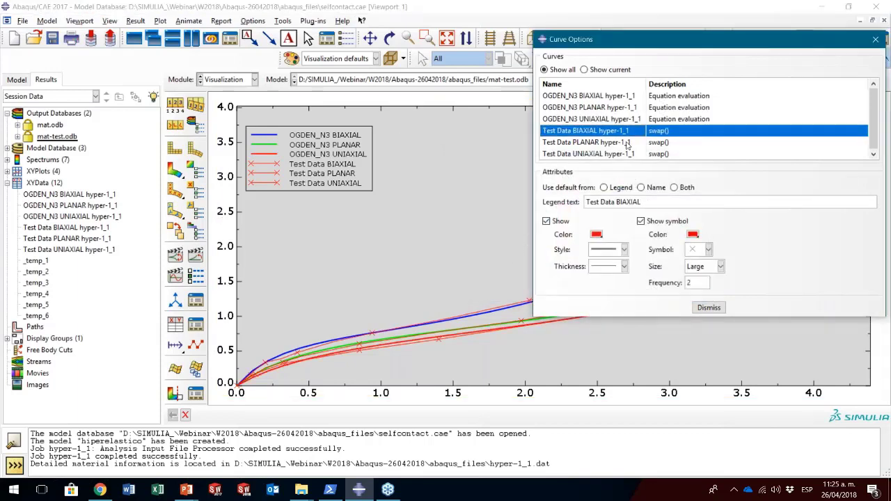
pyautogui.click(558, 221)
pyautogui.click(697, 251)
pyautogui.click(710, 273)
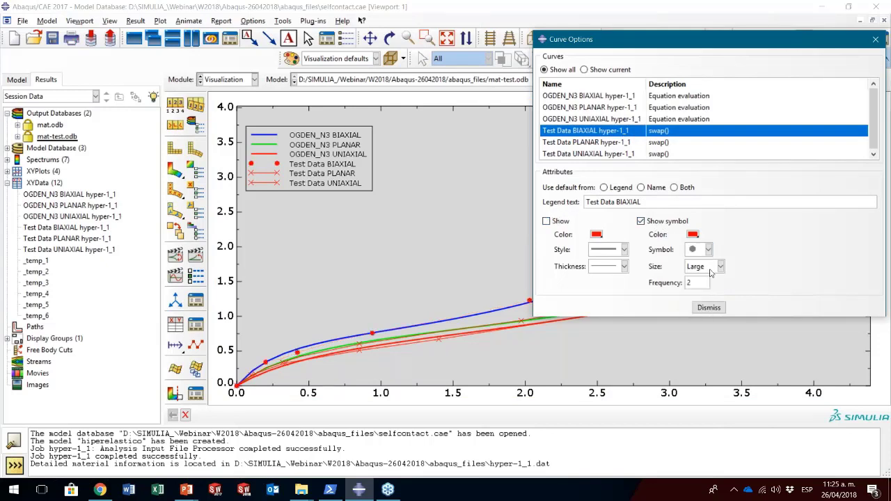
pyautogui.click(710, 273)
pyautogui.click(693, 282)
pyautogui.write('1')
pyautogui.press('Tab')
# - Change the symbol color of the Test Data BIAXIAL curve to blue
pyautogui.click(597, 235)
pyautogui.click(511, 294)
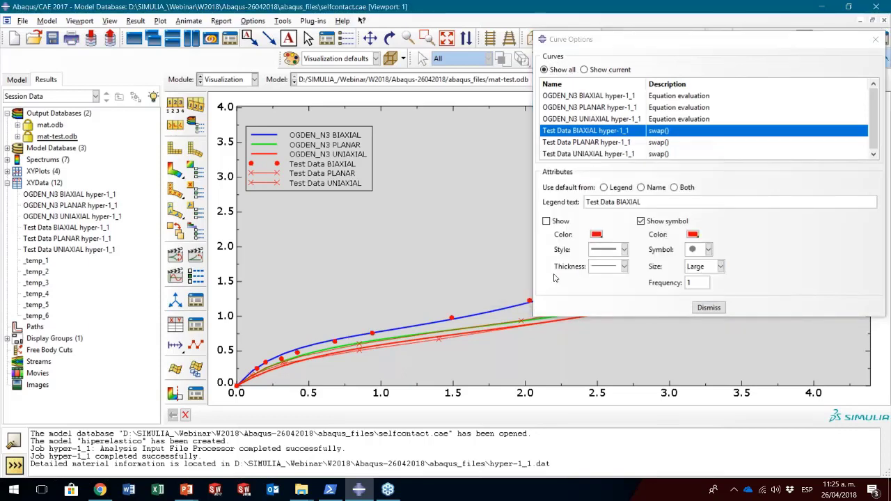
pyautogui.click(692, 235)
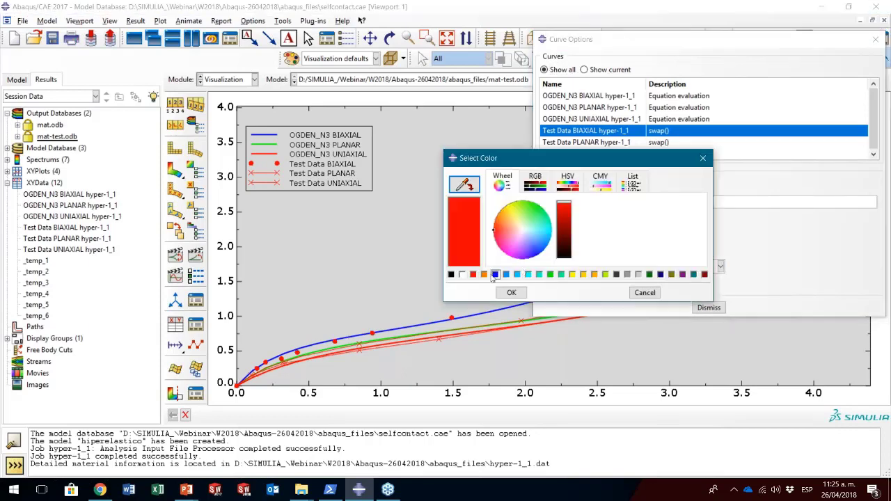
pyautogui.click(494, 275)
pyautogui.click(512, 293)
# - Give the Test Data PLANAR curve green filled circle symbols at frequency 1
pyautogui.click(597, 142)
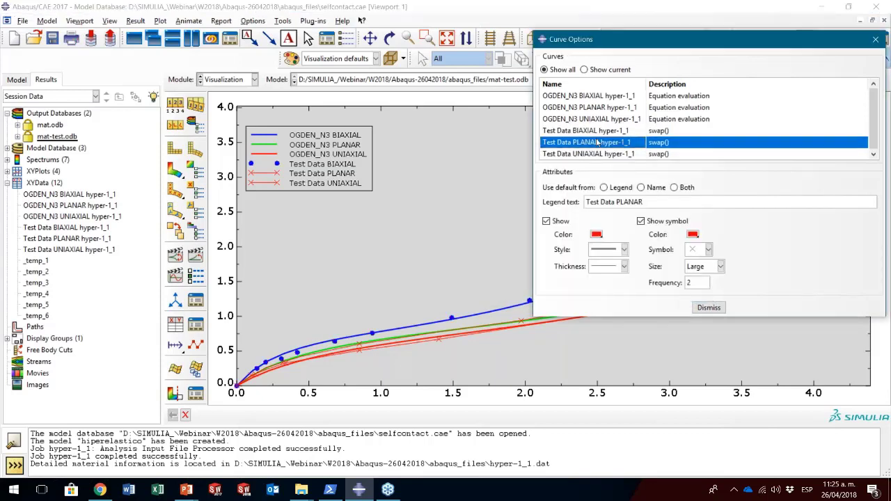
pyautogui.click(696, 250)
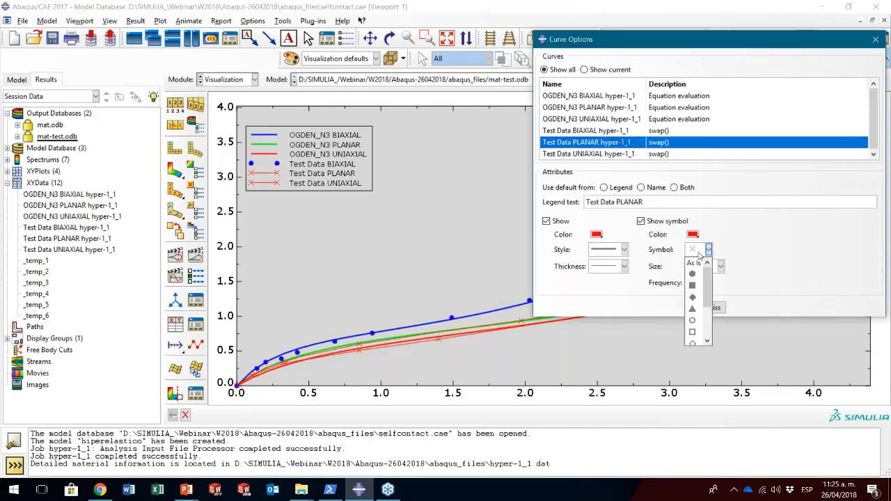
pyautogui.click(698, 279)
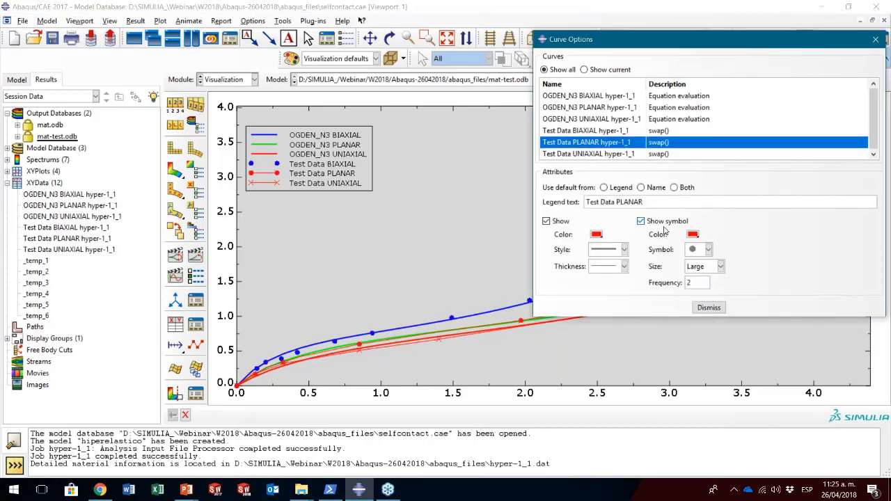
pyautogui.click(692, 234)
pyautogui.click(550, 274)
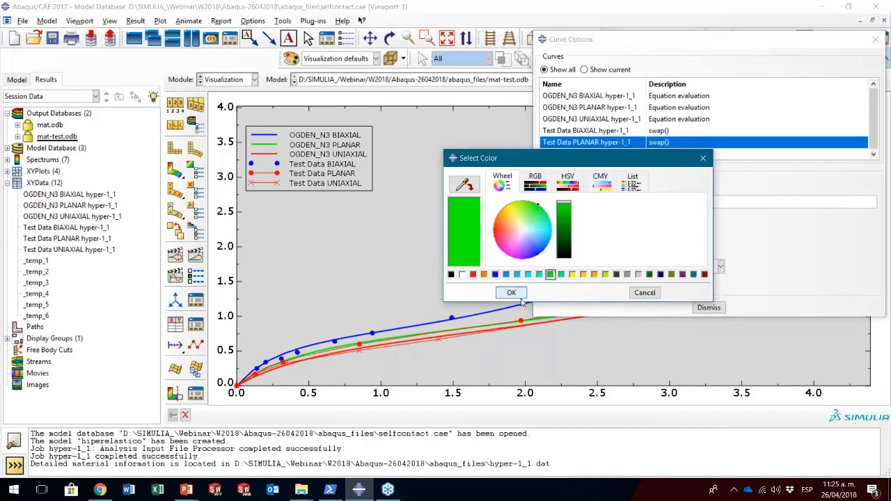
pyautogui.click(515, 295)
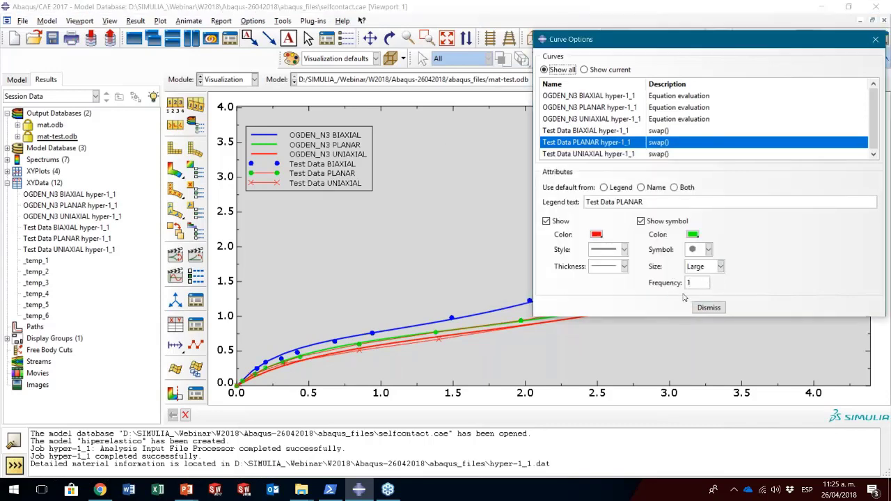
# - Give the Test Data UNIAXIAL curve red filled circle symbols at frequency 1, and close the curve options
pyautogui.click(649, 154)
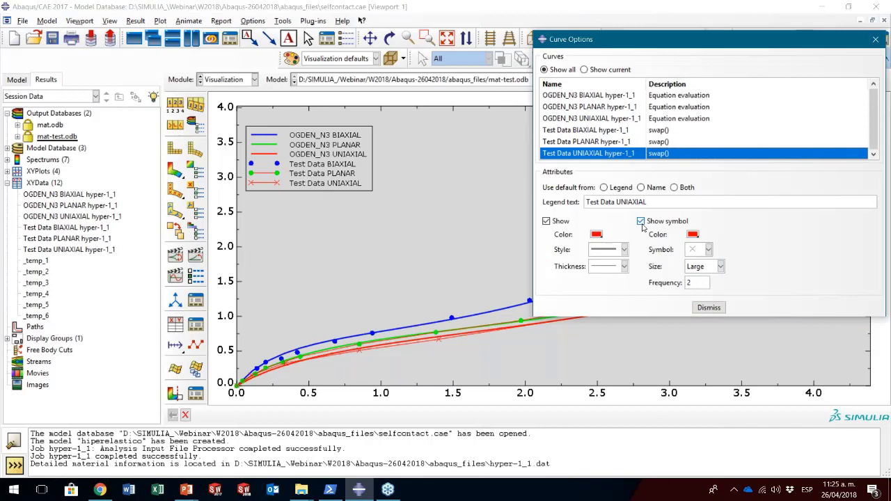
pyautogui.click(694, 235)
pyautogui.click(510, 292)
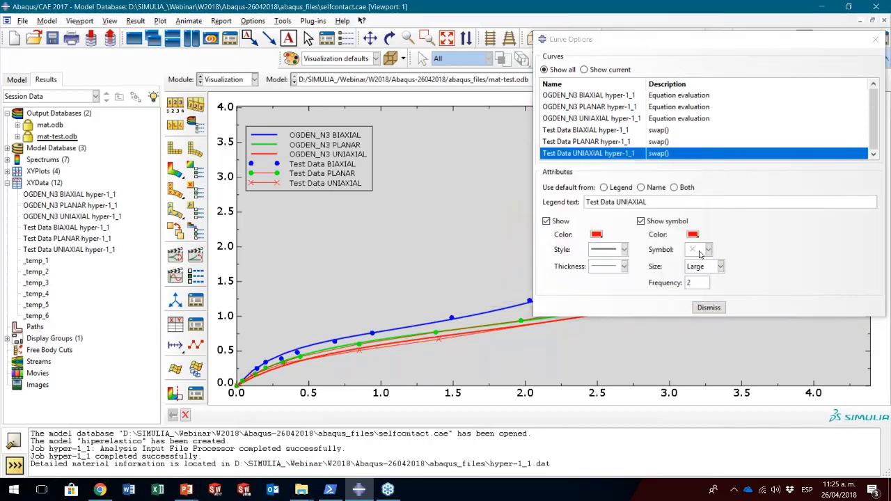
pyautogui.click(708, 249)
pyautogui.click(696, 264)
pyautogui.doubleClick(702, 283)
pyautogui.write('1')
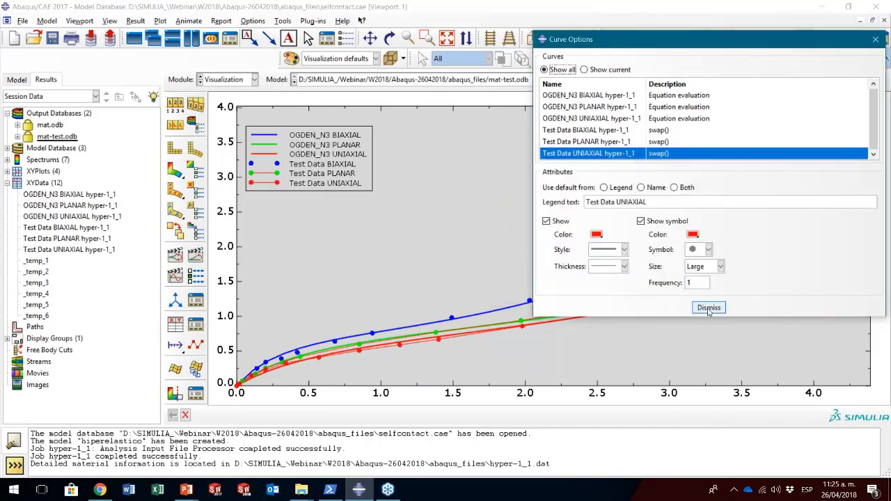
pyautogui.click(708, 307)
# - Remove the background fill from the grid display of Chart-4 and close the chart options
pyautogui.doubleClick(468, 246)
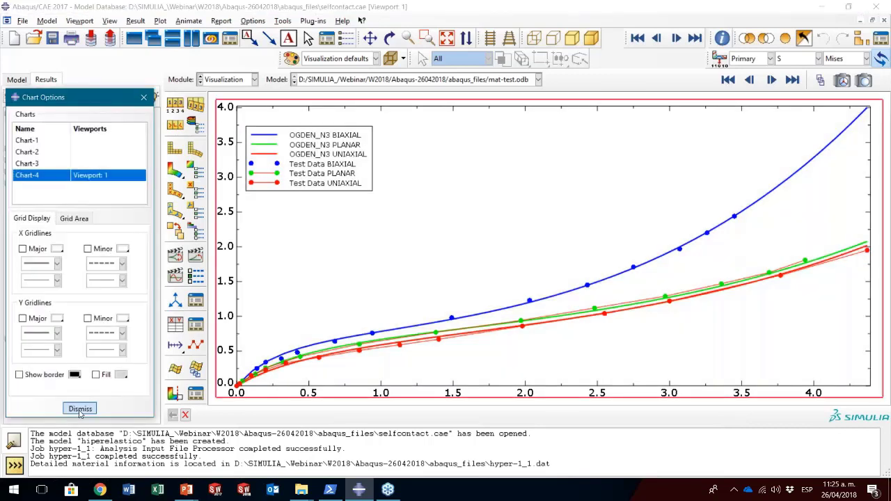
pyautogui.click(80, 409)
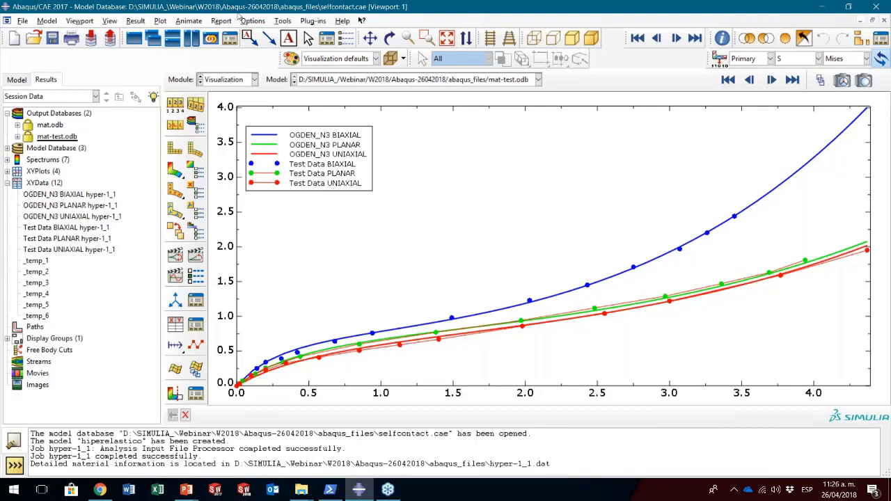
# - Hide the lines of the Test Data PLANAR and Test Data UNIAXIAL curves so only their symbols are drawn, and close the curve options
pyautogui.click(251, 21)
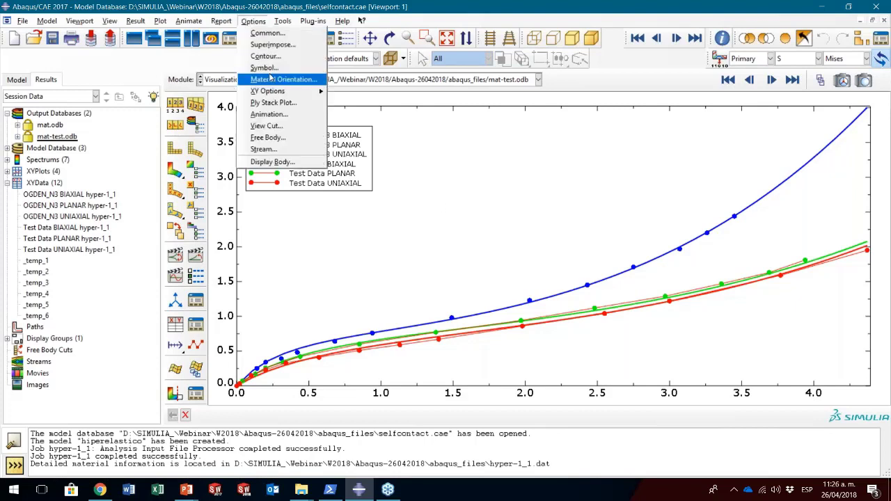
pyautogui.moveTo(276, 91)
pyautogui.click(362, 93)
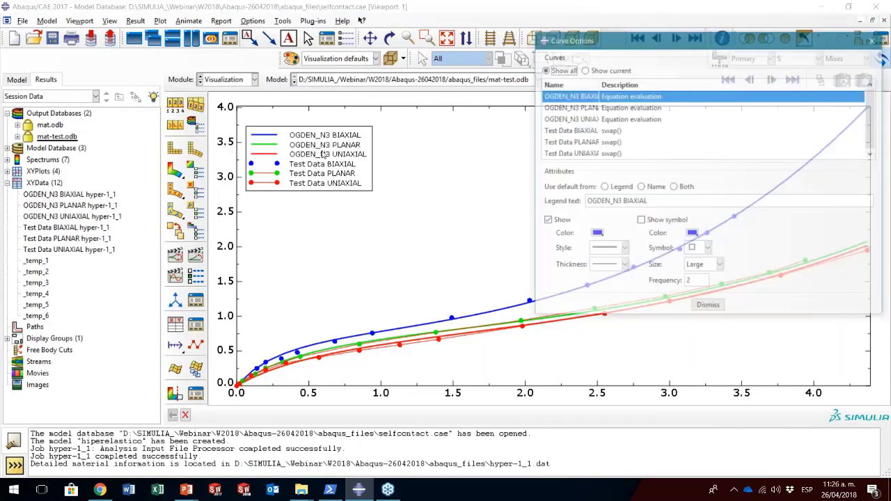
pyautogui.click(606, 130)
pyautogui.click(604, 142)
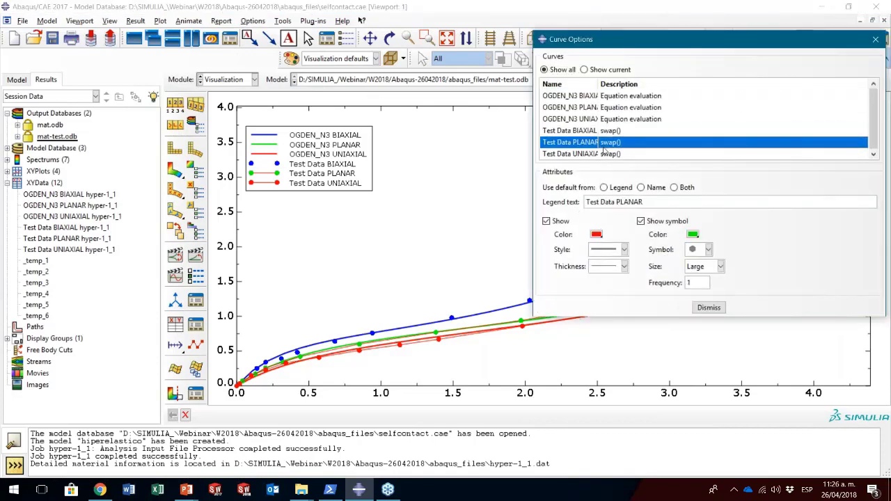
pyautogui.click(590, 154)
pyautogui.click(561, 223)
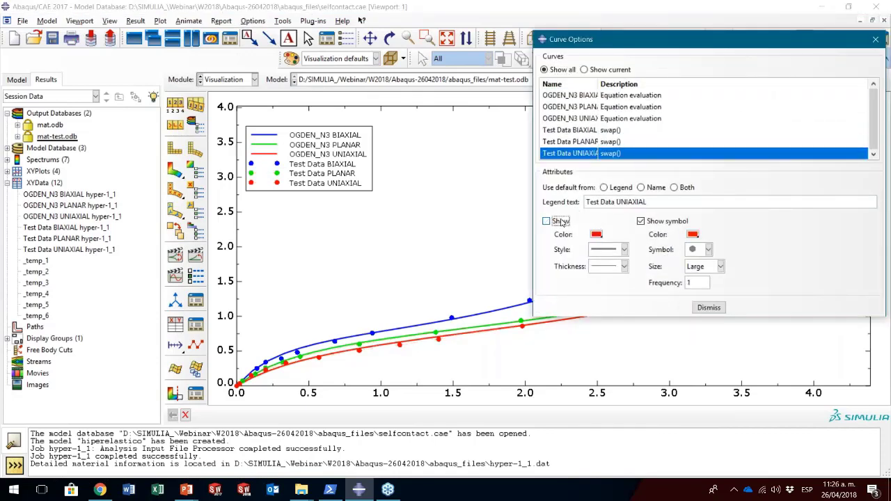
pyautogui.click(710, 305)
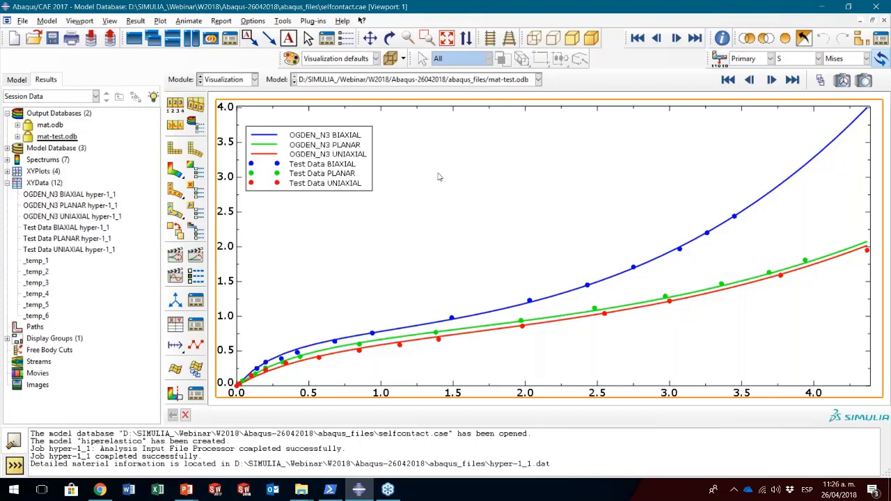
# - Switch to the Assembly module and display the assembly of the mat model
pyautogui.click(17, 80)
pyautogui.click(18, 124)
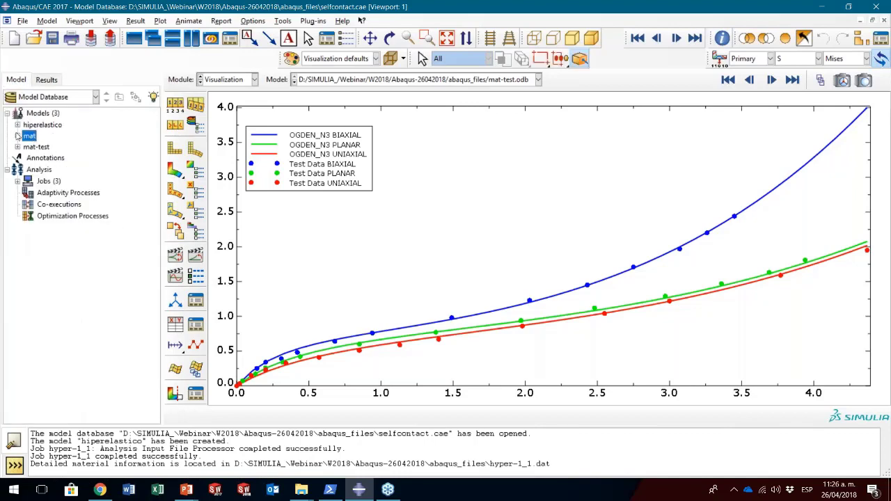
pyautogui.click(18, 135)
pyautogui.click(221, 80)
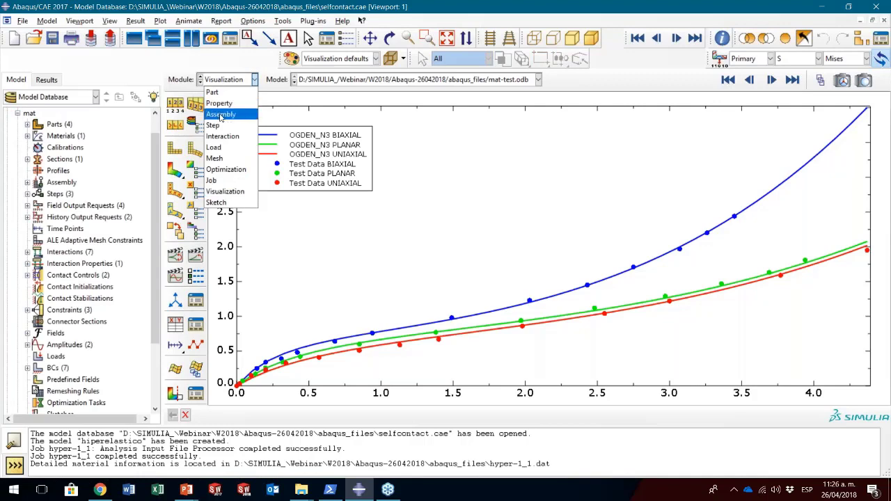
pyautogui.click(220, 116)
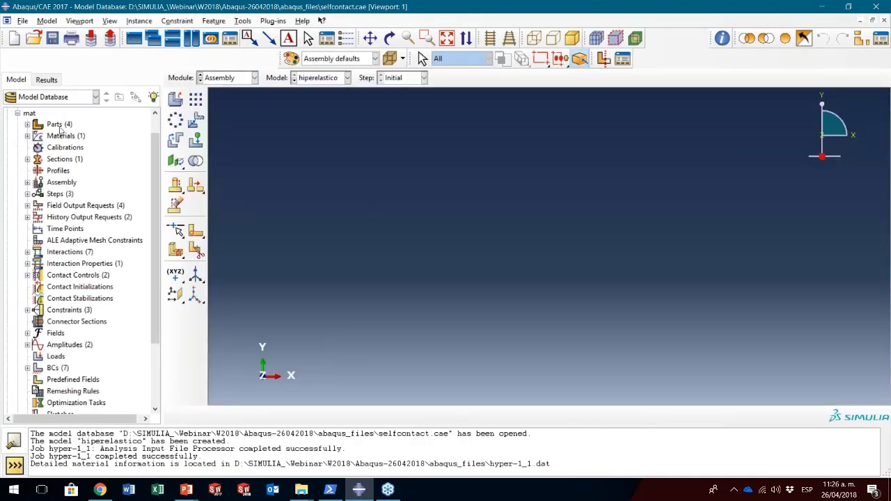
pyautogui.scroll(-1, 43, 128)
pyautogui.scroll(1, 42, 128)
pyautogui.click(29, 135)
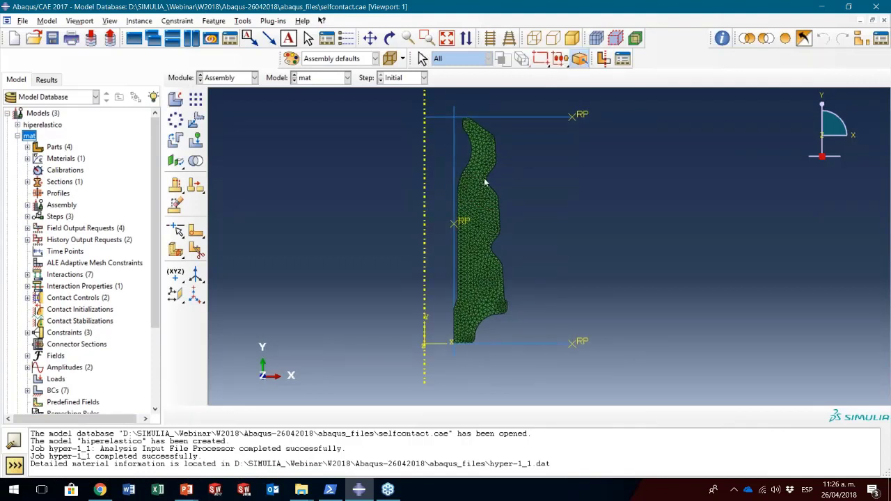
pyautogui.scroll(1, 485, 182)
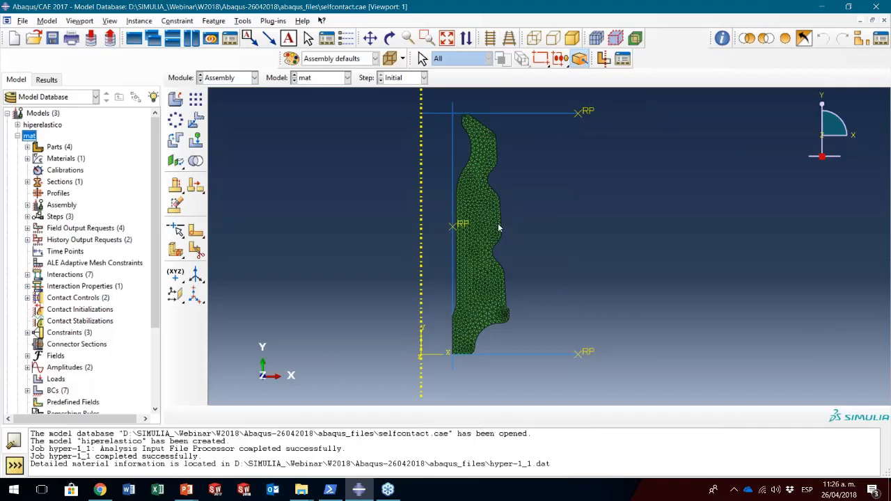
# - Open the hyperelastic material of the mat model and view the coefficients of its Hyperelastic behavior
pyautogui.click(27, 159)
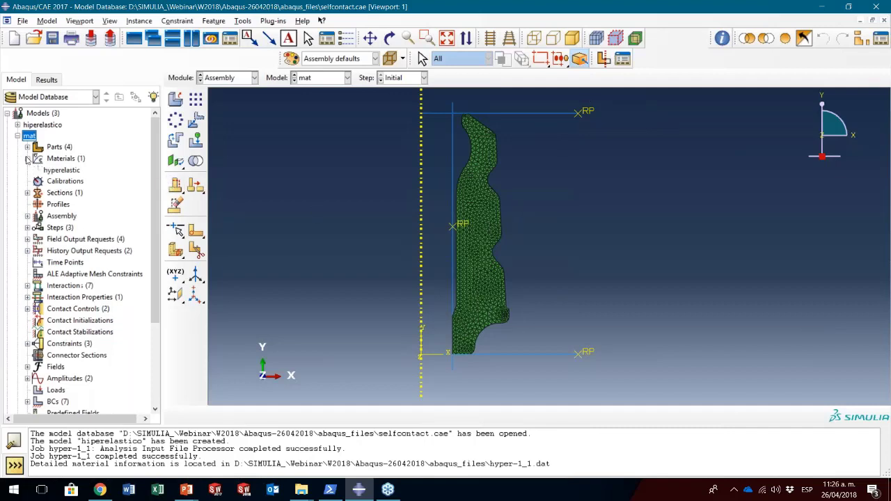
pyautogui.click(55, 170)
pyautogui.doubleClick(55, 172)
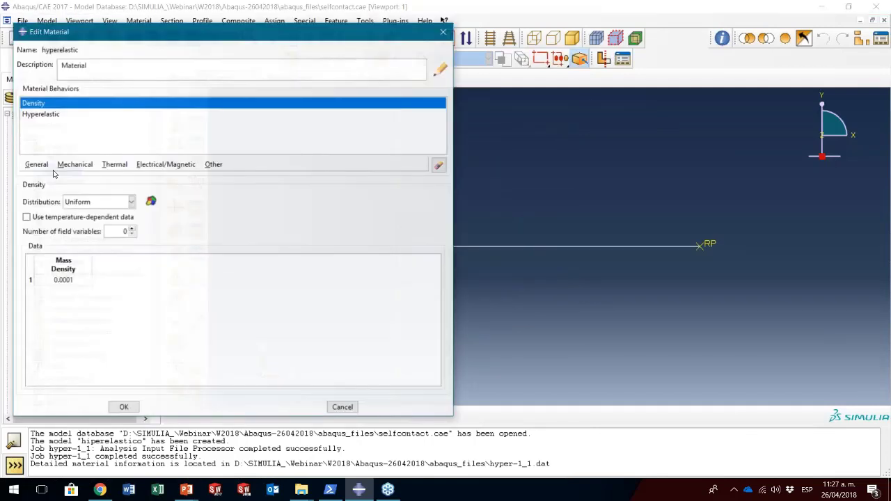
pyautogui.click(46, 113)
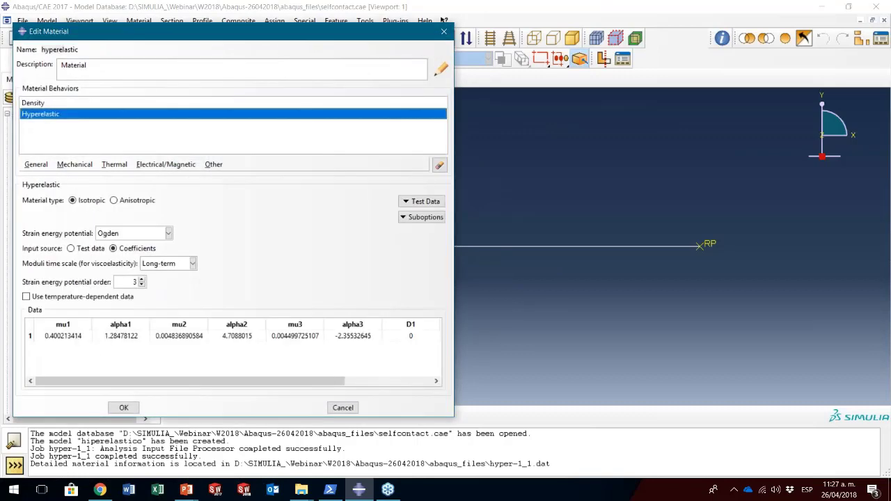
pyautogui.moveTo(92, 31); pyautogui.dragTo(273, 15)
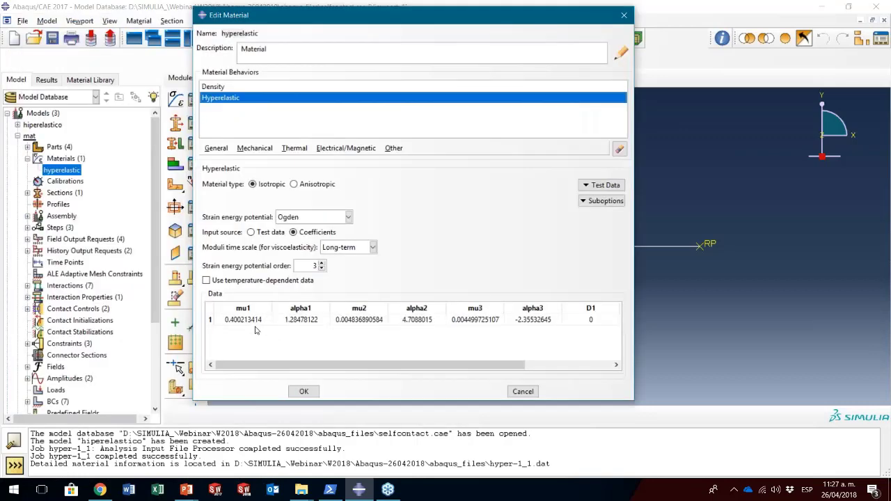
# - Compare the material's Ogden coefficients with the evaluated hyper-1 material parameters, and close both dialogs without changing the material
pyautogui.click(362, 491)
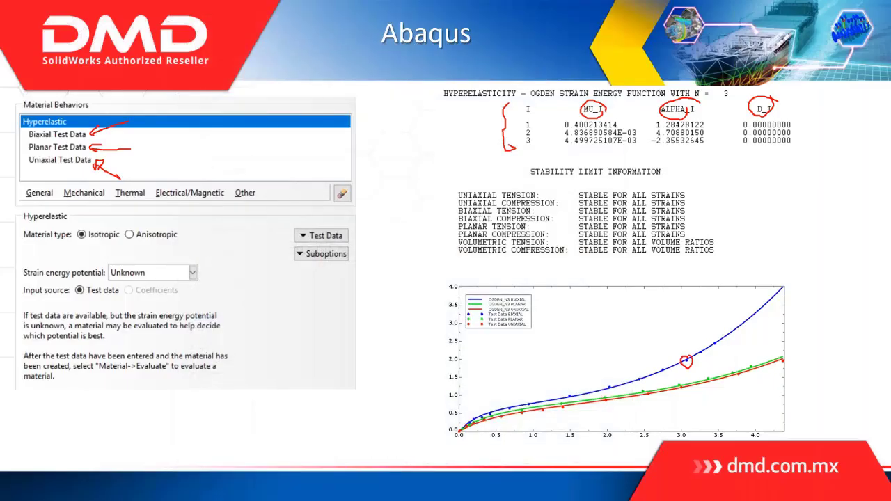
pyautogui.press('super+Tab')
pyautogui.click(401, 164)
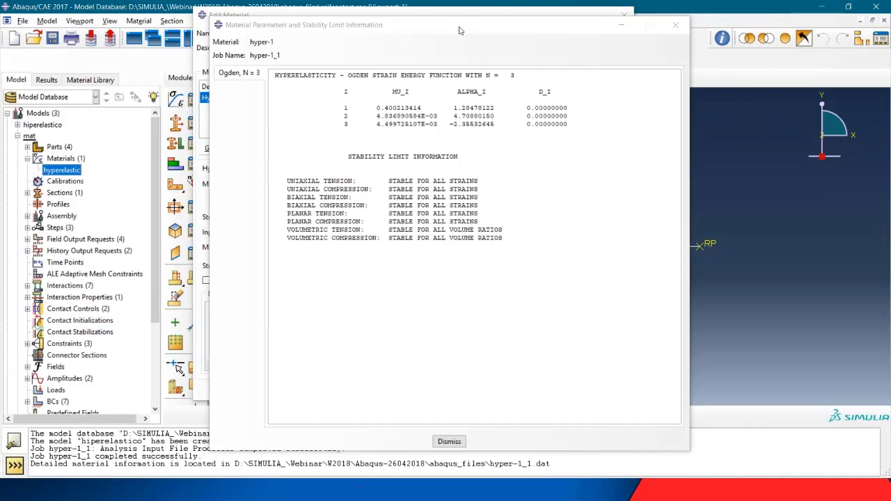
pyautogui.moveTo(504, 25); pyautogui.dragTo(707, 19)
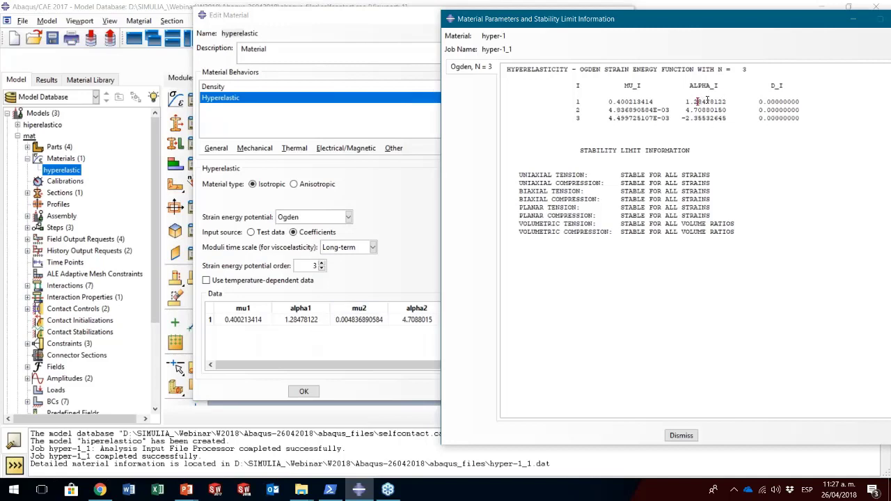
pyautogui.moveTo(707, 101); pyautogui.dragTo(723, 102)
pyautogui.moveTo(342, 25); pyautogui.dragTo(214, 42)
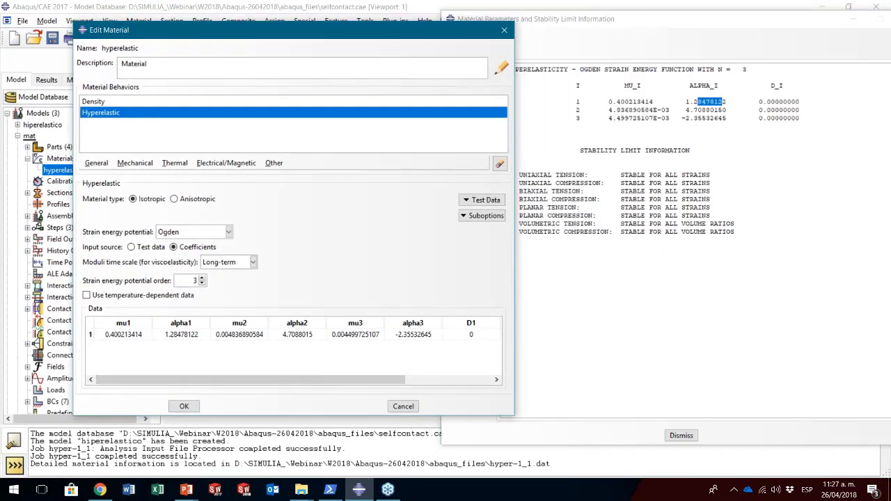
pyautogui.click(403, 406)
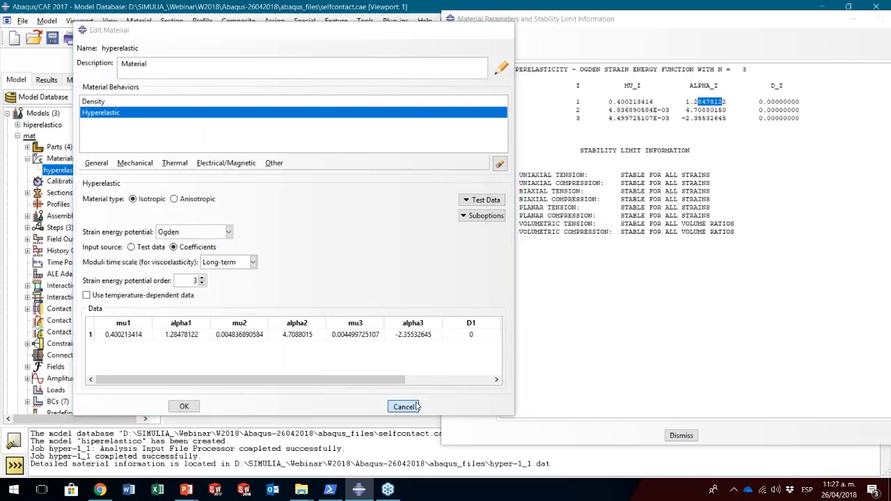
pyautogui.click(658, 19)
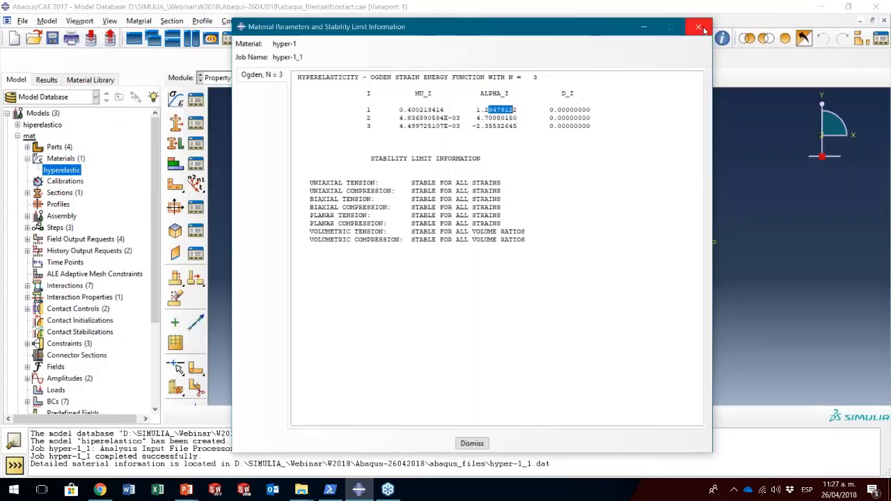
pyautogui.click(474, 443)
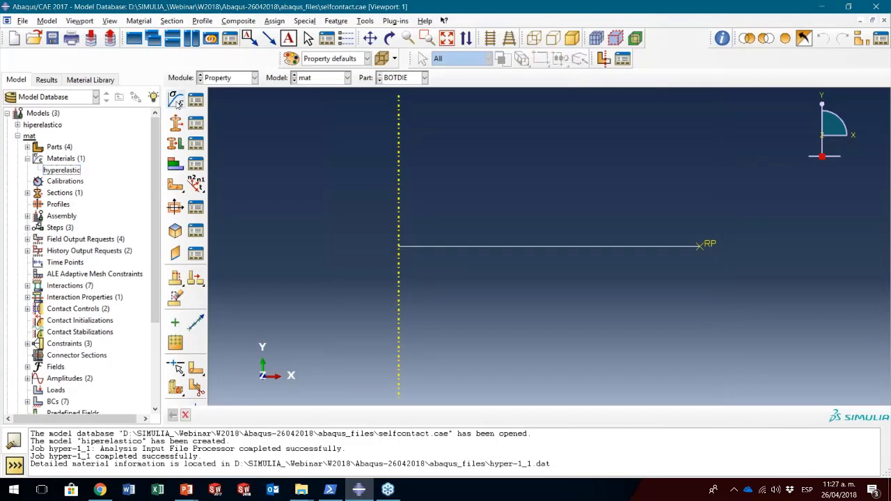
# - Return to the Assembly module and examine the upper end of the meshed part in the mat model
pyautogui.click(217, 77)
pyautogui.click(214, 108)
pyautogui.keyDown('ctrl'); pyautogui.keyDown('alt'); pyautogui.moveTo(474, 210); pyautogui.dragTo(432, 207, button='middle'); pyautogui.keyUp('alt'); pyautogui.keyUp('ctrl')
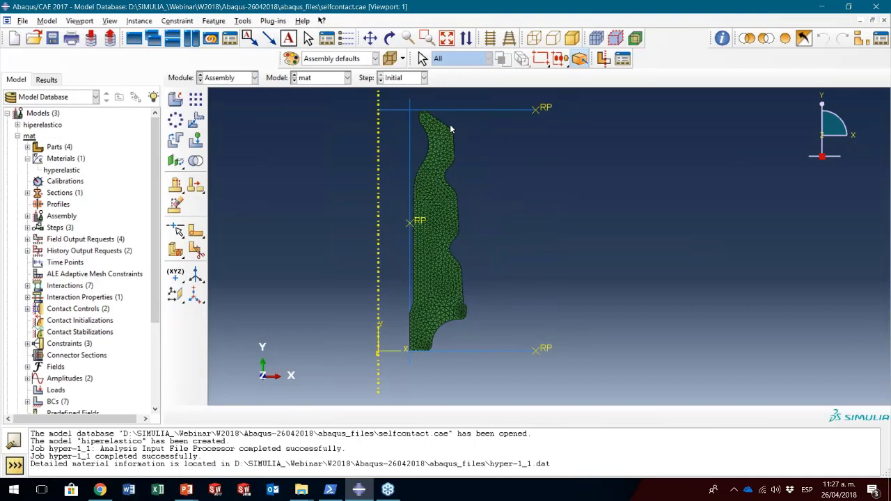
pyautogui.scroll(2, 460, 141)
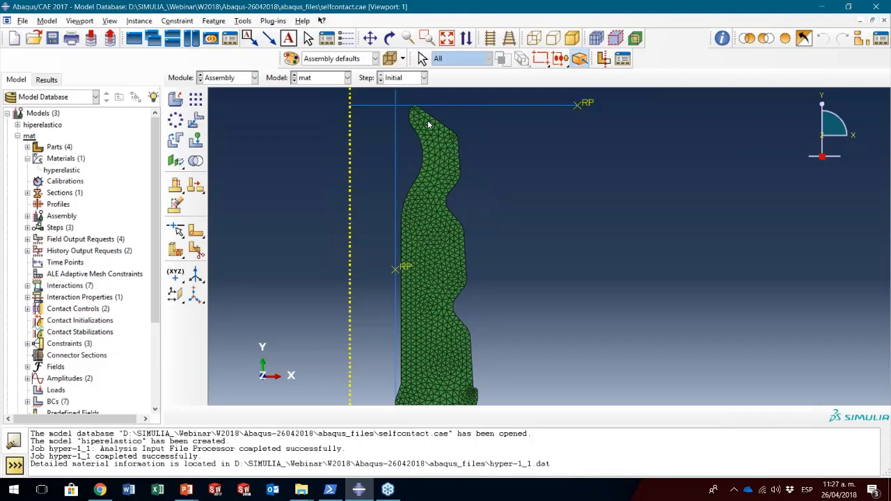
pyautogui.scroll(-3, 466, 221)
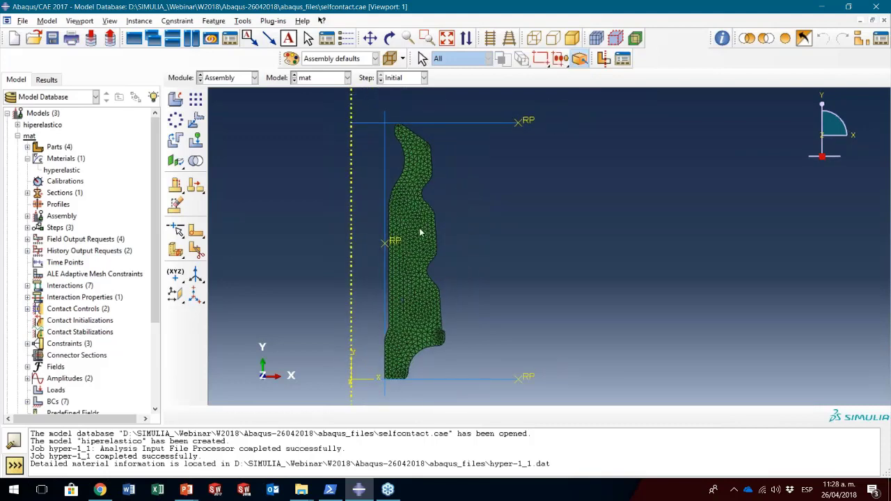
# - Expand the analysis steps of the mat model and examine the lower end of the meshed part
pyautogui.click(35, 228)
pyautogui.click(27, 227)
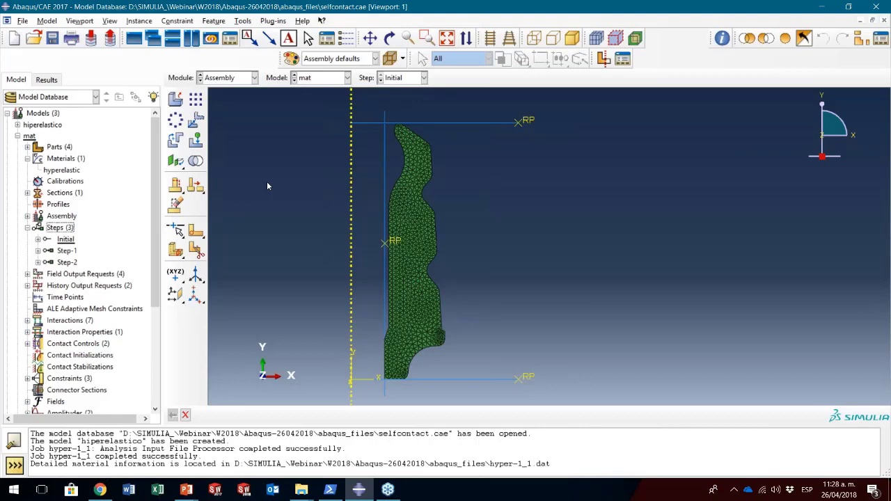
pyautogui.scroll(3, 396, 256)
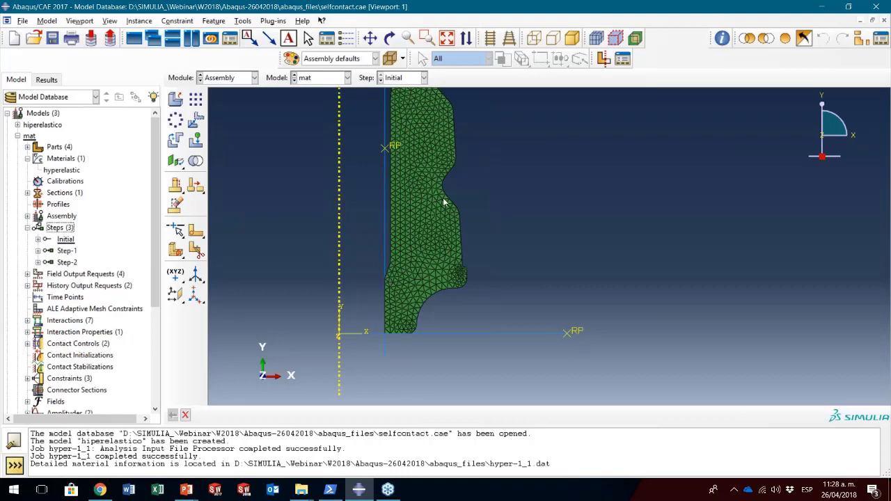
pyautogui.scroll(5, 408, 294)
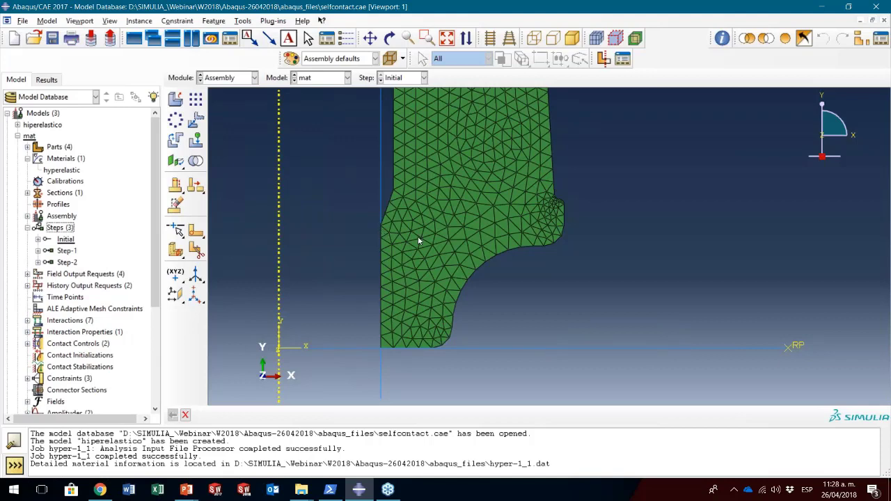
pyautogui.scroll(-5, 418, 241)
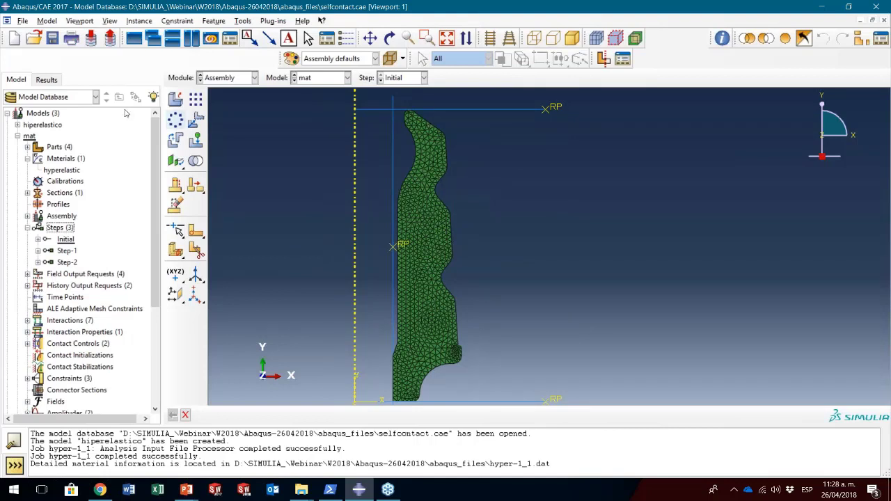
# - Plot the three OGDEN_N3 curves and the three Test Data curves for hyper-1_1 together again
pyautogui.click(46, 79)
pyautogui.click(57, 196)
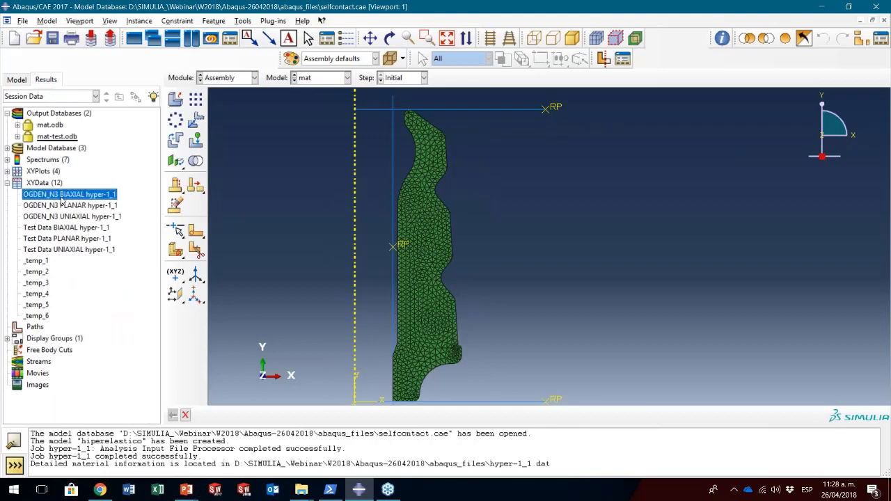
pyautogui.keyDown('shift'); pyautogui.click(64, 249); pyautogui.keyUp('shift')
pyautogui.rightClick(64, 250)
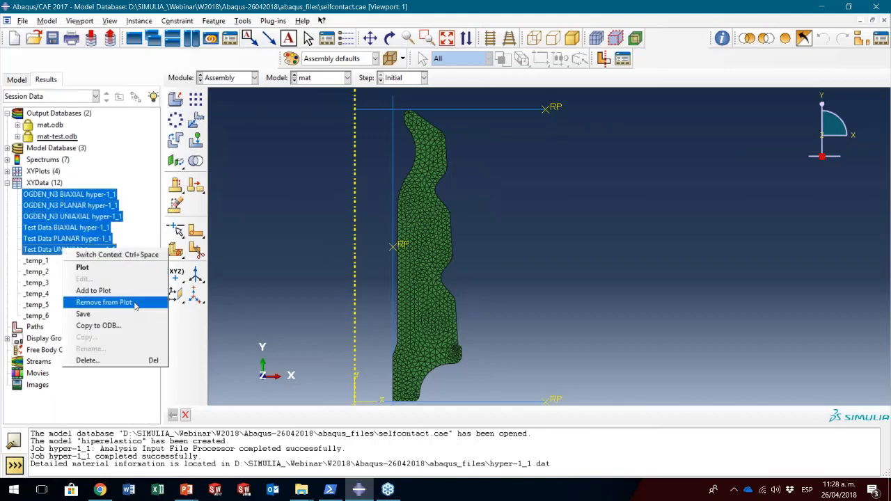
pyautogui.click(82, 267)
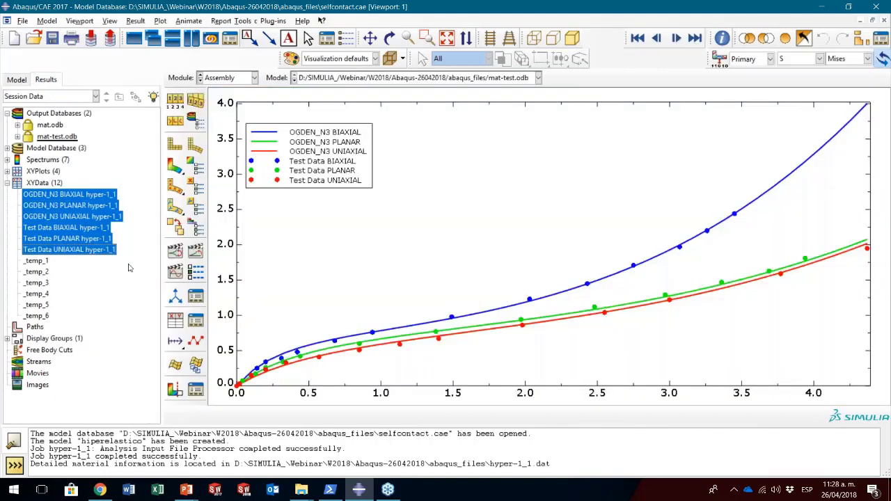
pyautogui.keyDown('ctrl'); pyautogui.keyDown('alt'); pyautogui.moveTo(533, 278); pyautogui.dragTo(559, 240, button='middle'); pyautogui.keyUp('alt'); pyautogui.keyUp('ctrl')
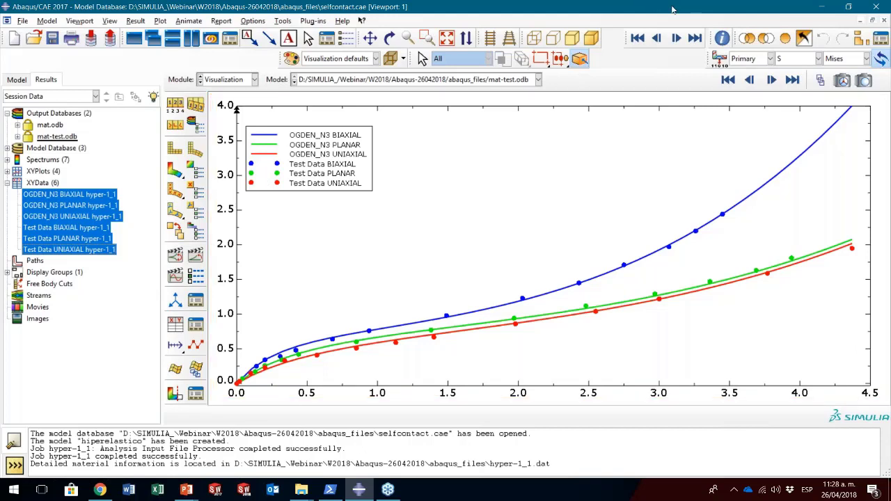
# - Return to the Assembly module of the mat model and expand the list of analysis jobs
pyautogui.click(18, 79)
pyautogui.click(249, 80)
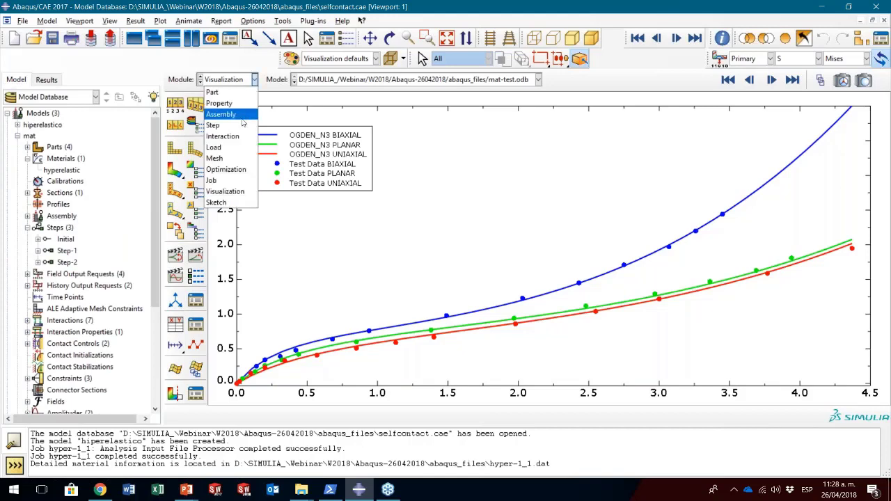
pyautogui.click(244, 115)
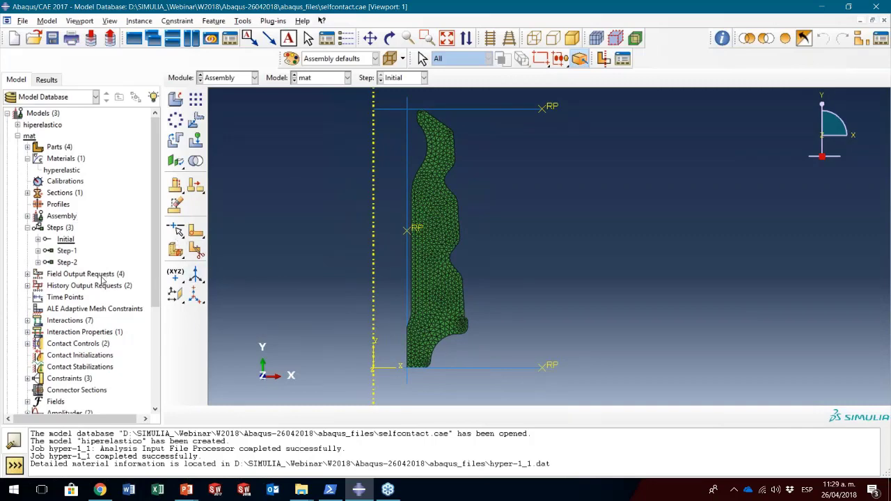
pyautogui.scroll(-5, 90, 268)
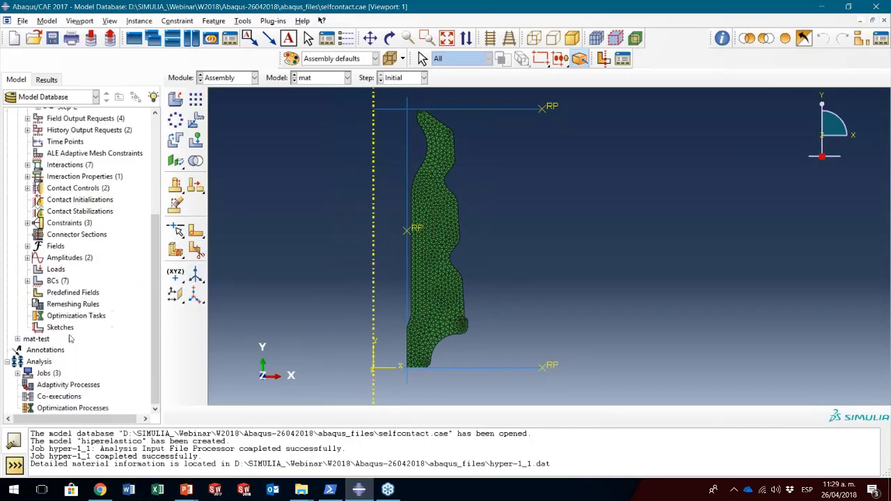
pyautogui.click(18, 373)
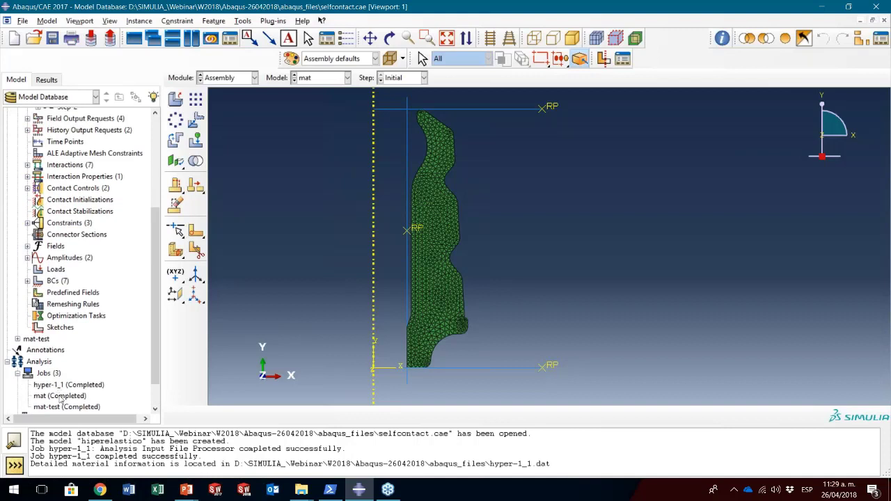
pyautogui.scroll(3, 73, 278)
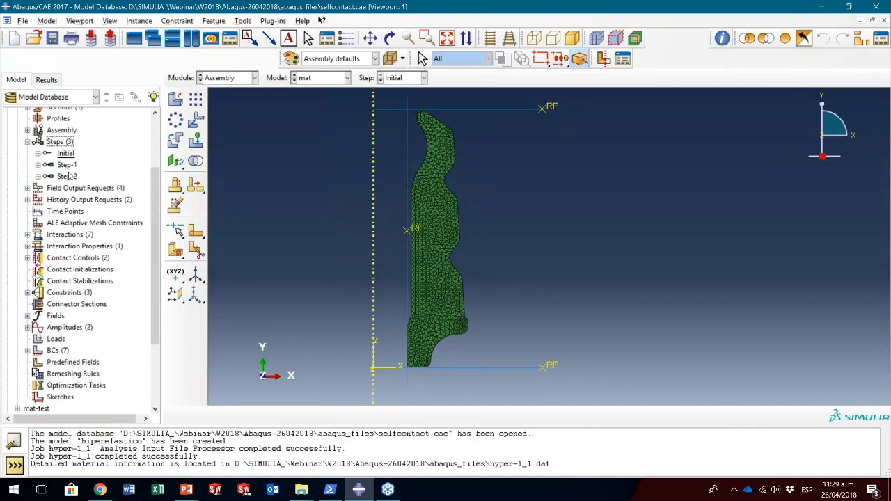
# - Review the output variable categories available for a new Step-1 field output request, and close the request without creating it
pyautogui.click(66, 188)
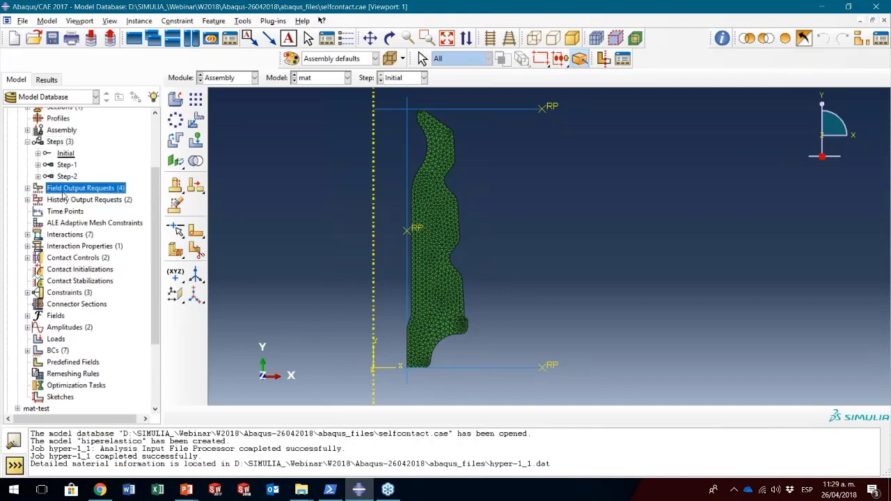
pyautogui.click(27, 188)
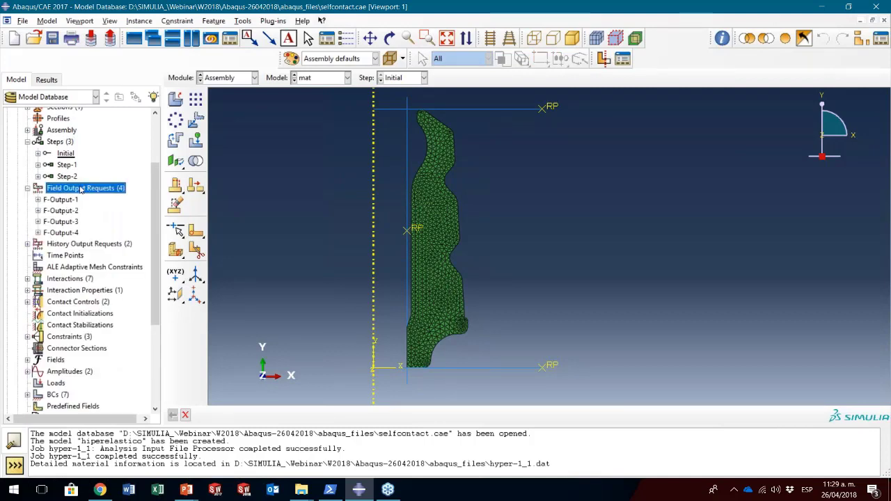
pyautogui.doubleClick(82, 189)
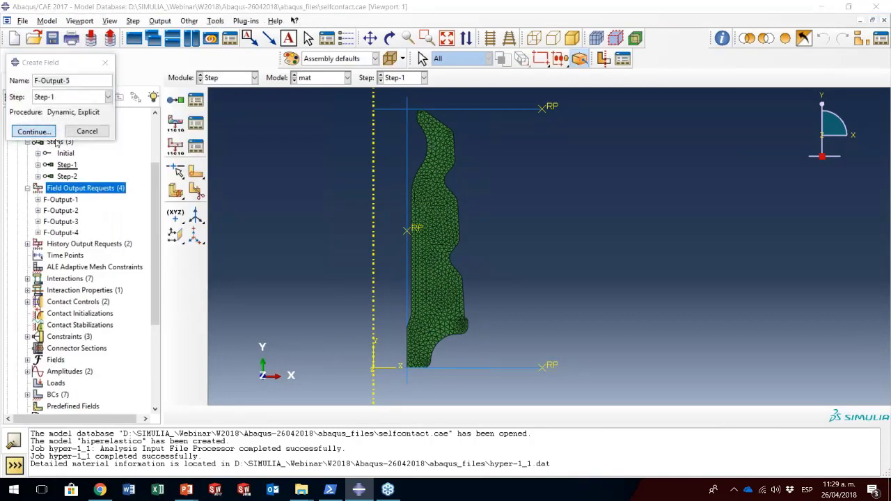
pyautogui.click(35, 131)
pyautogui.moveTo(155, 59); pyautogui.dragTo(474, 40)
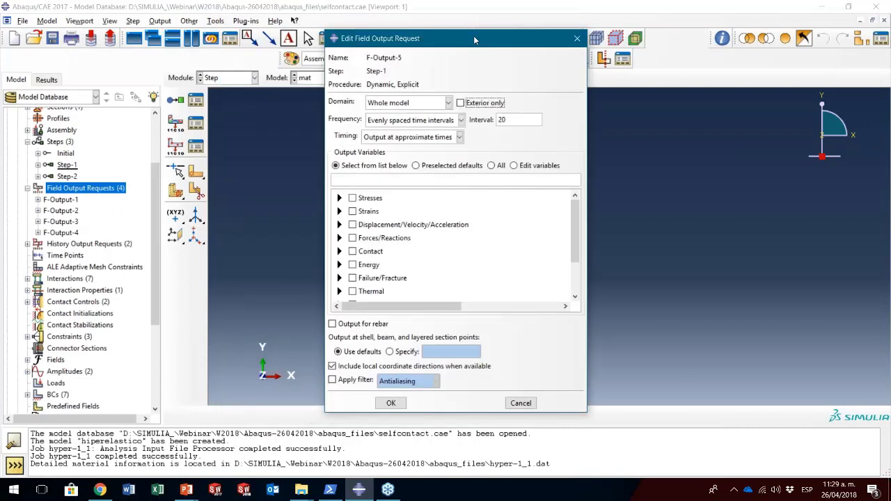
pyautogui.moveTo(575, 227); pyautogui.dragTo(585, 206)
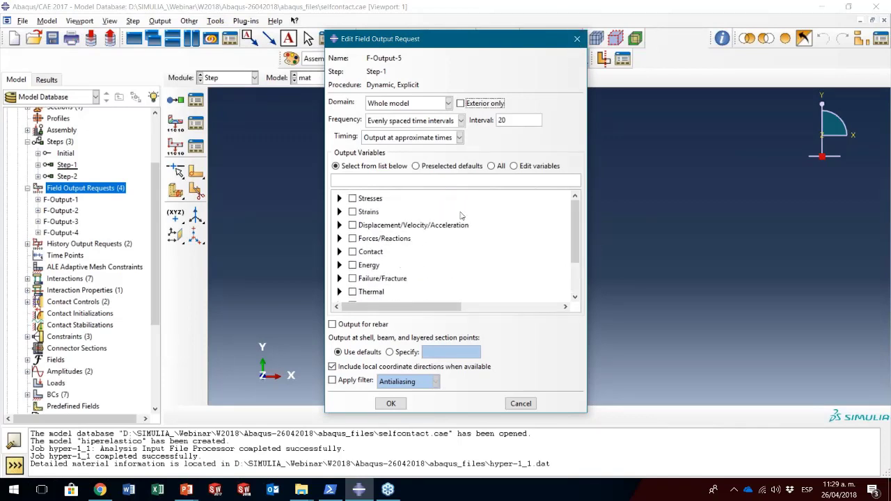
pyautogui.click(576, 39)
# - Display the undeformed shape of the mat-test.odb results in the Visualization module
pyautogui.scroll(-4, 66, 387)
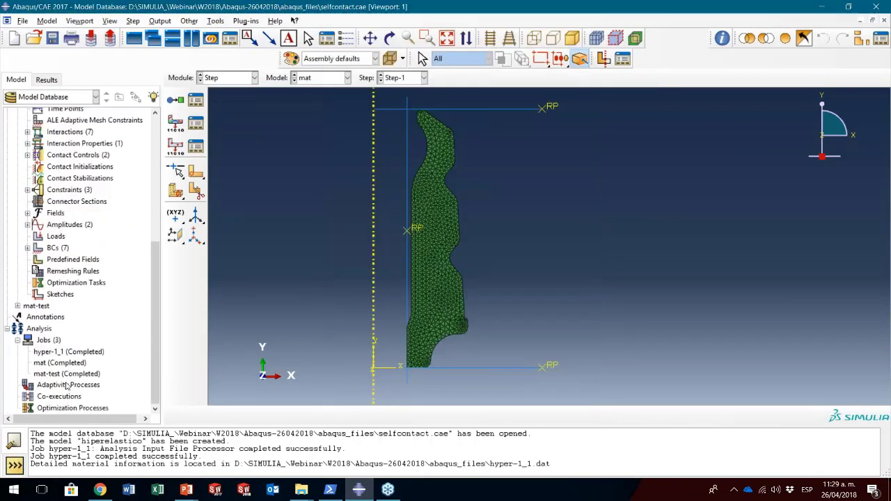
pyautogui.click(46, 79)
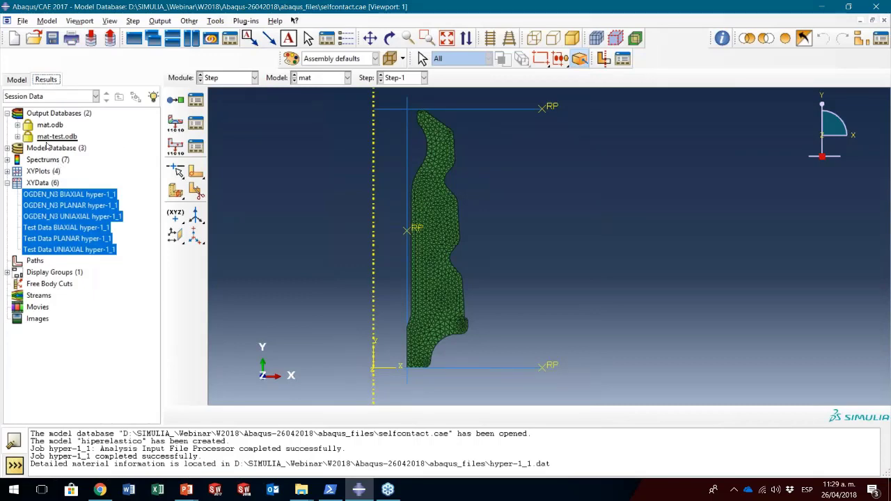
pyautogui.click(49, 126)
pyautogui.click(57, 137)
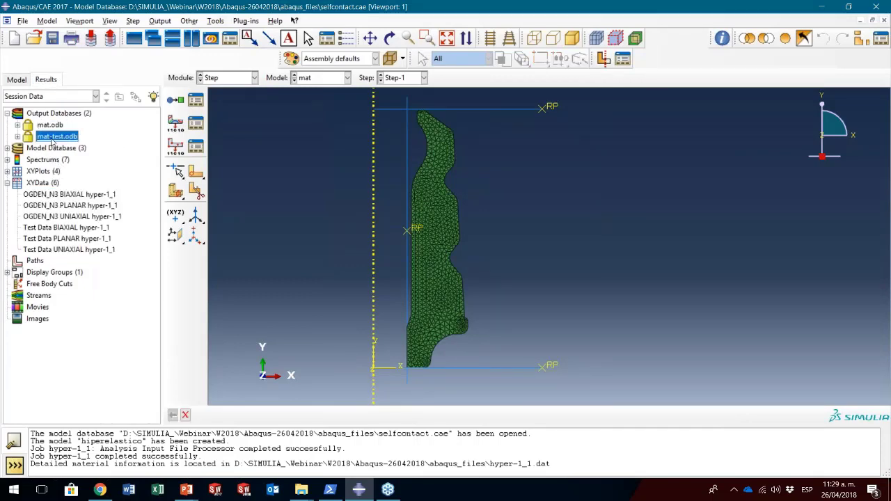
pyautogui.click(215, 79)
pyautogui.click(218, 190)
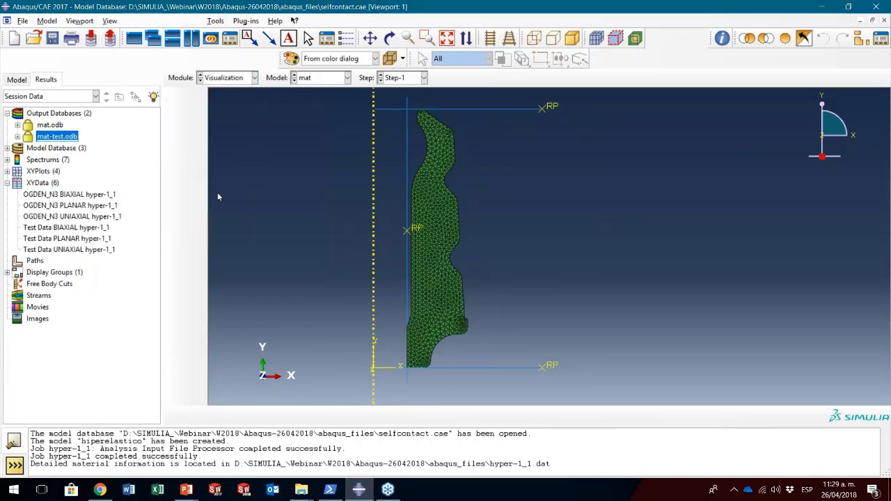
pyautogui.rightClick(57, 138)
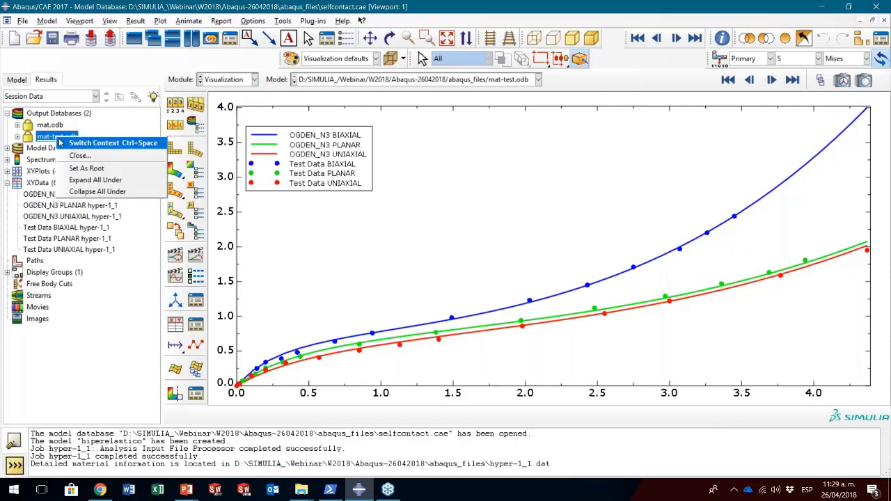
pyautogui.click(178, 152)
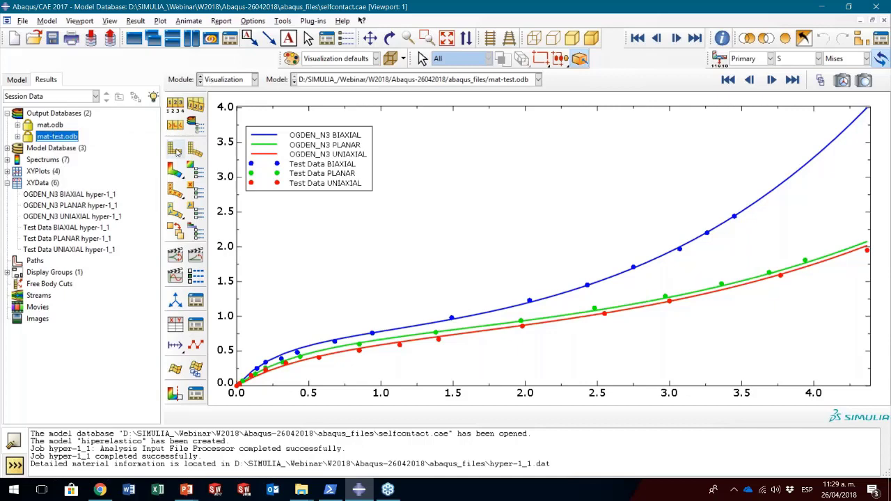
pyautogui.click(176, 149)
pyautogui.moveTo(439, 184); pyautogui.dragTo(430, 160)
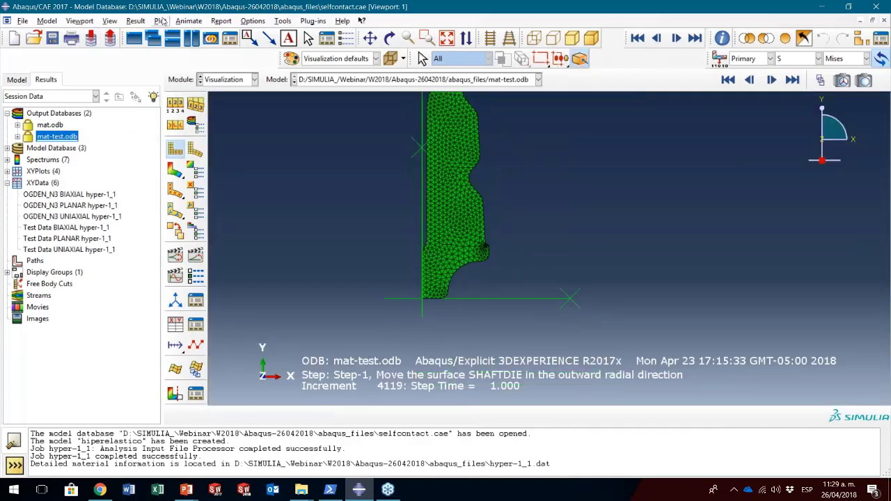
# - Review the active steps and frames of mat-test.odb and close the list without changing the selection
pyautogui.click(160, 21)
pyautogui.moveTo(222, 21)
pyautogui.moveTo(136, 21)
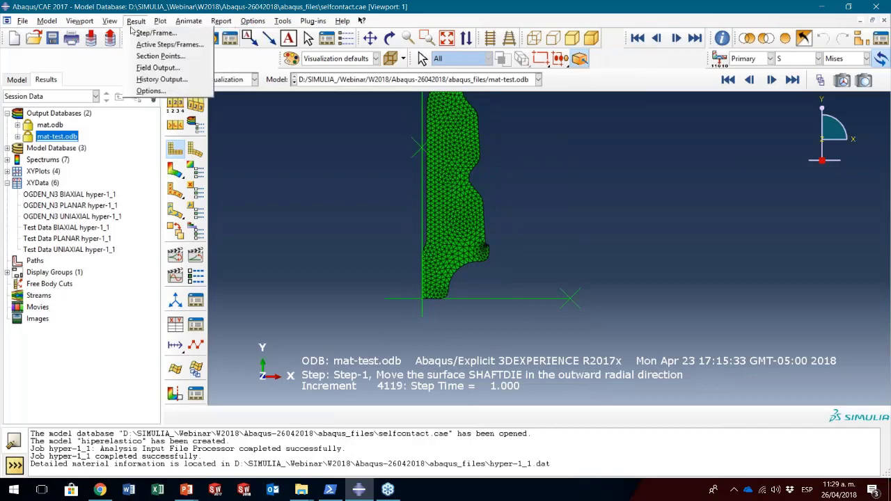
pyautogui.click(161, 43)
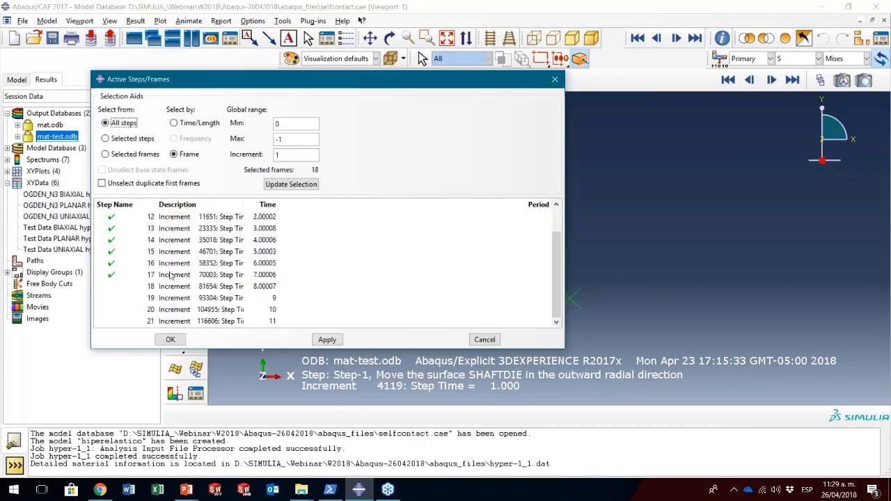
pyautogui.click(550, 80)
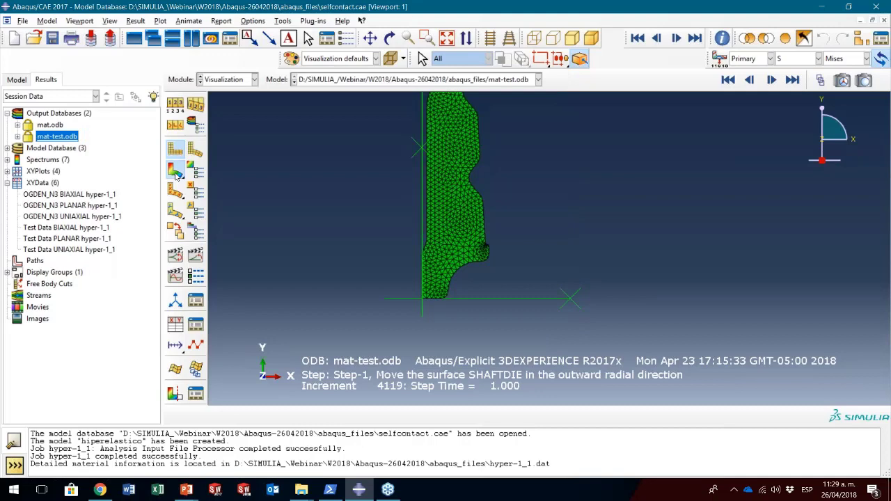
# - Plot the Mises stress contours on the deformed shape and show frame 10 of Step-1 with the frame selector
pyautogui.click(176, 170)
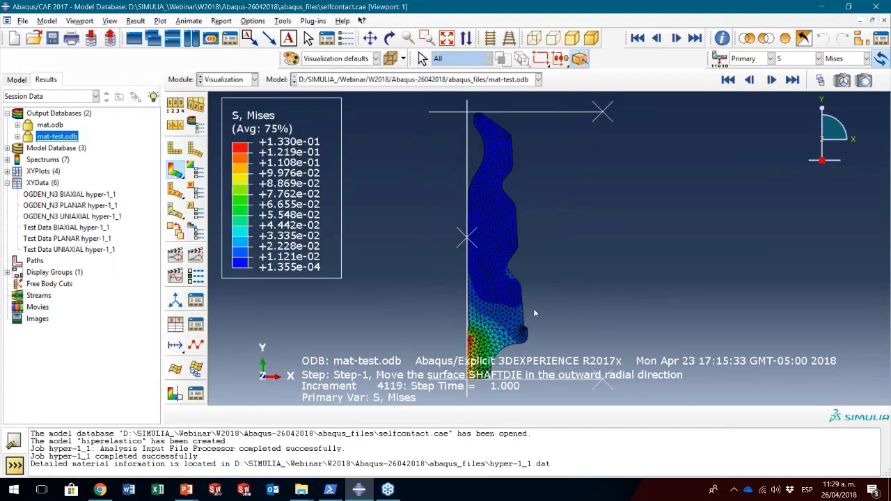
pyautogui.click(771, 80)
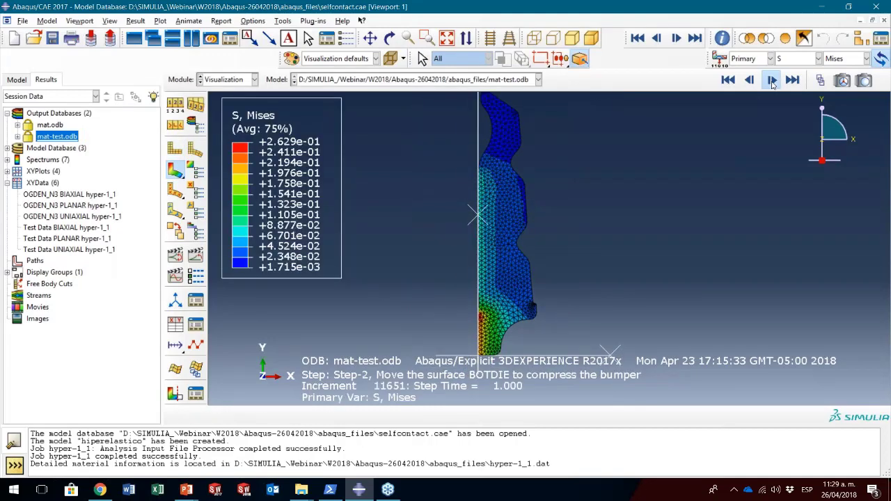
pyautogui.click(771, 81)
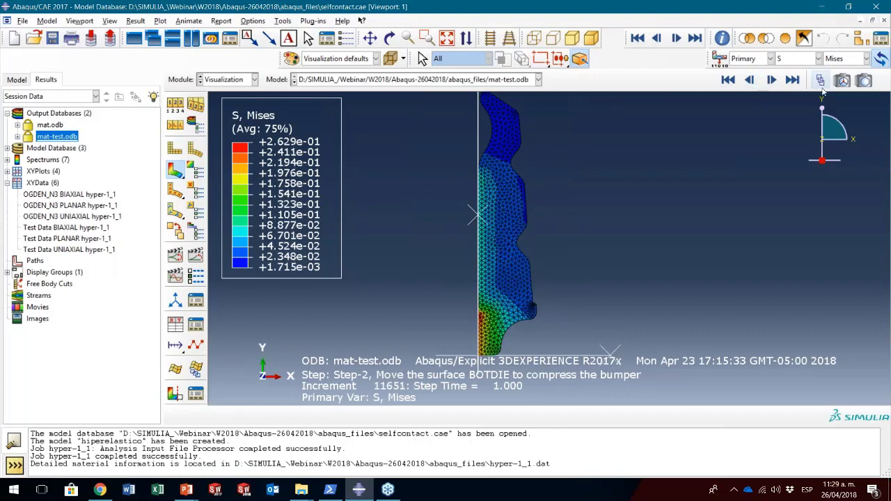
pyautogui.click(820, 80)
pyautogui.moveTo(711, 129); pyautogui.dragTo(681, 137)
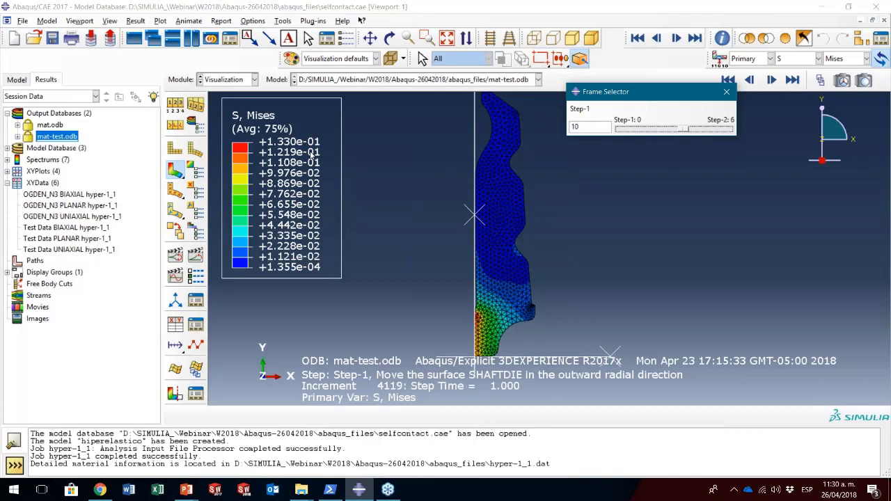
# - Plot the LE strain contours at frame 6 of Step-2 and examine the folded upper end of the bumper
pyautogui.click(799, 61)
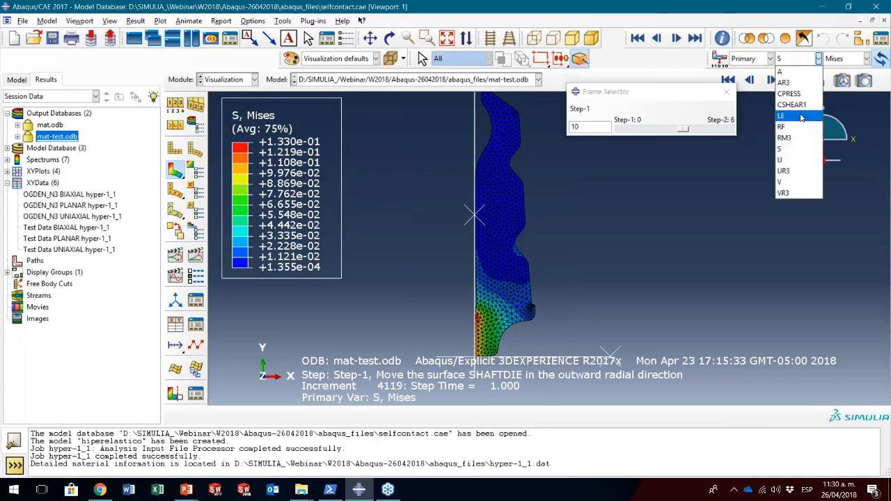
pyautogui.click(800, 116)
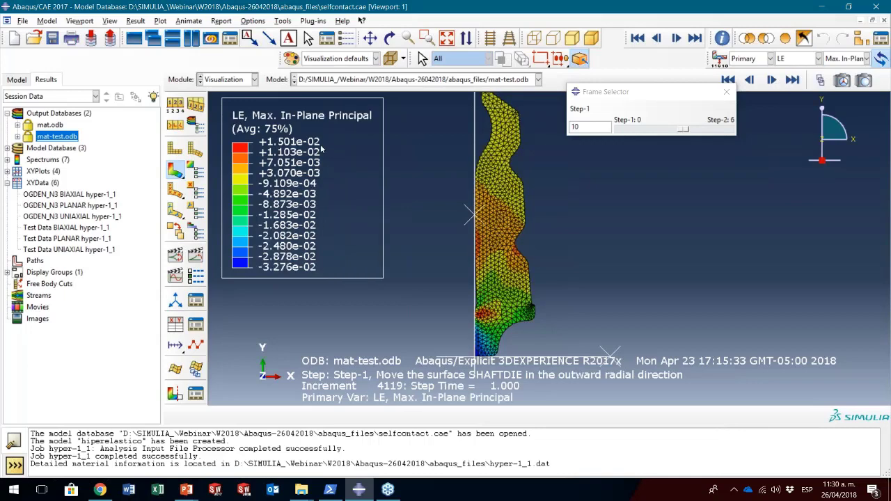
pyautogui.moveTo(685, 131); pyautogui.dragTo(730, 128)
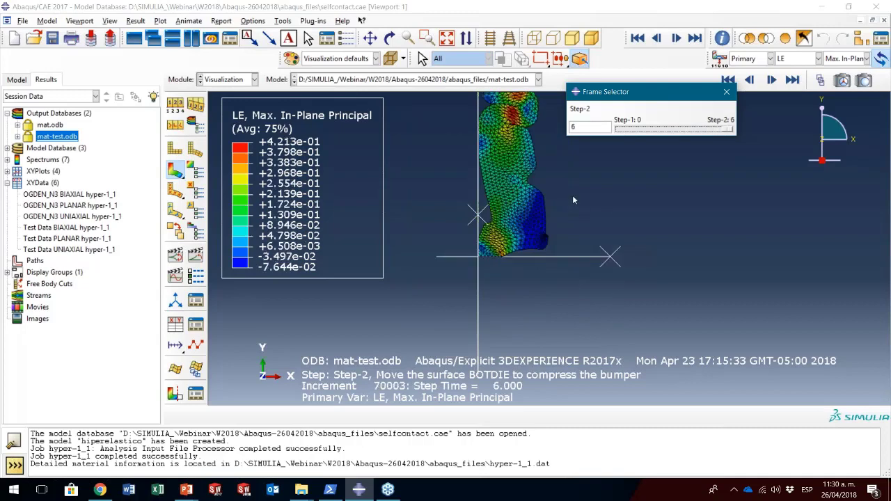
pyautogui.keyDown('ctrl'); pyautogui.keyDown('alt'); pyautogui.moveTo(571, 195); pyautogui.dragTo(492, 171); pyautogui.keyUp('alt'); pyautogui.keyUp('ctrl')
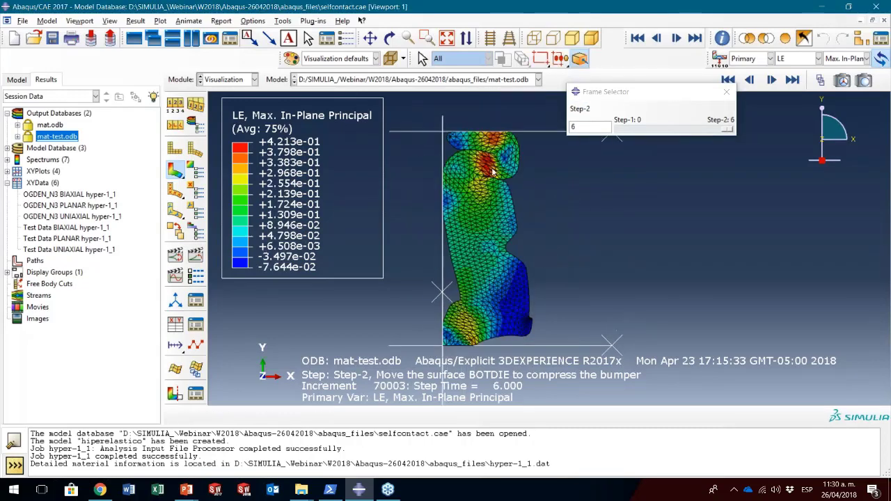
pyautogui.scroll(3, 504, 204)
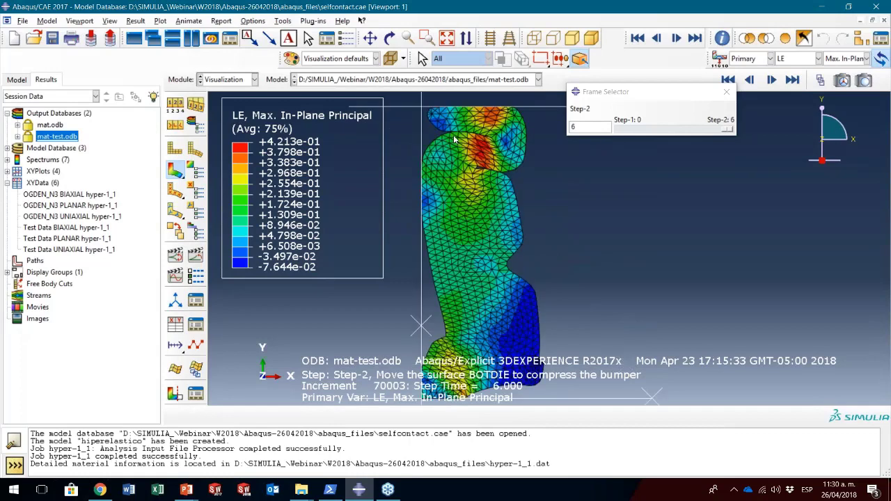
pyautogui.keyDown('ctrl'); pyautogui.keyDown('alt'); pyautogui.moveTo(504, 204); pyautogui.dragTo(479, 193, button='middle'); pyautogui.keyUp('alt'); pyautogui.keyUp('ctrl')
pyautogui.scroll(2, 479, 193)
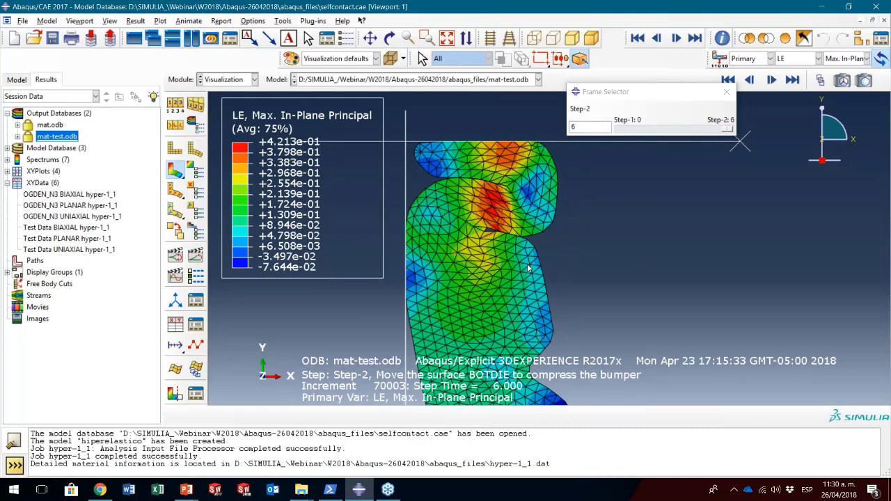
pyautogui.keyDown('ctrl'); pyautogui.keyDown('alt'); pyautogui.moveTo(517, 308); pyautogui.dragTo(598, 275); pyautogui.keyUp('alt'); pyautogui.keyUp('ctrl')
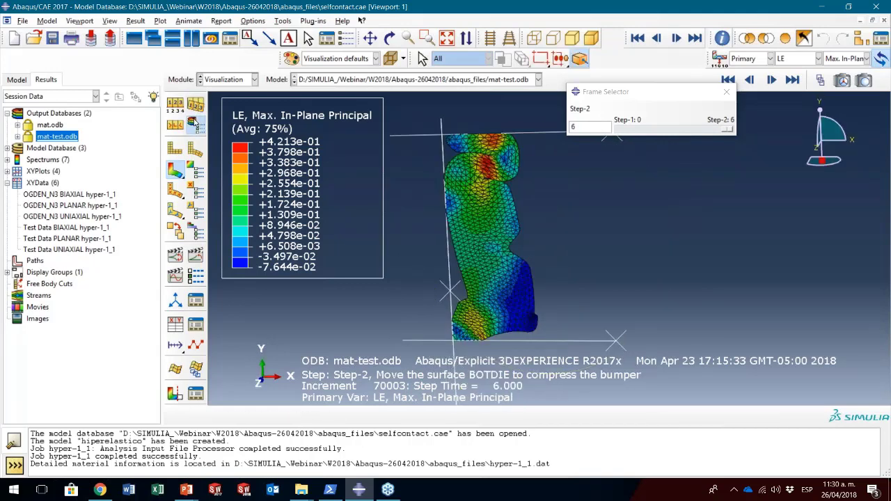
# - Sweep the axisymmetric elements from 0 to 180 degrees with 10 segments in the results display
pyautogui.click(196, 122)
pyautogui.click(237, 95)
pyautogui.click(96, 123)
pyautogui.click(172, 367)
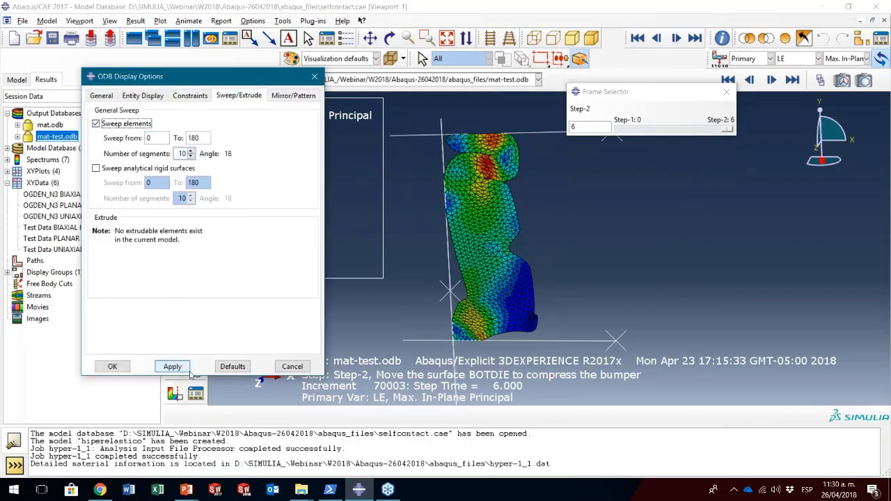
pyautogui.click(112, 366)
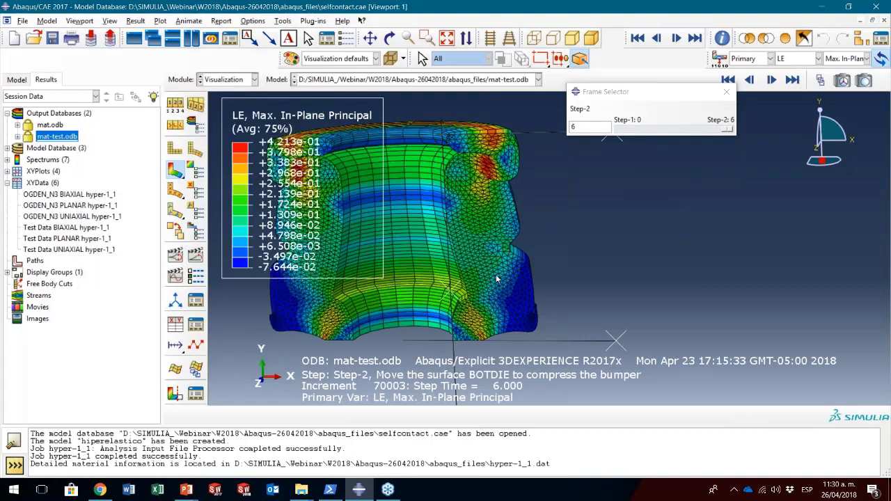
# - Show only the free edges on the swept contour plot and inspect the bumper in a tilted 3D view
pyautogui.moveTo(604, 339); pyautogui.dragTo(717, 224)
pyautogui.click(175, 104)
pyautogui.click(487, 211)
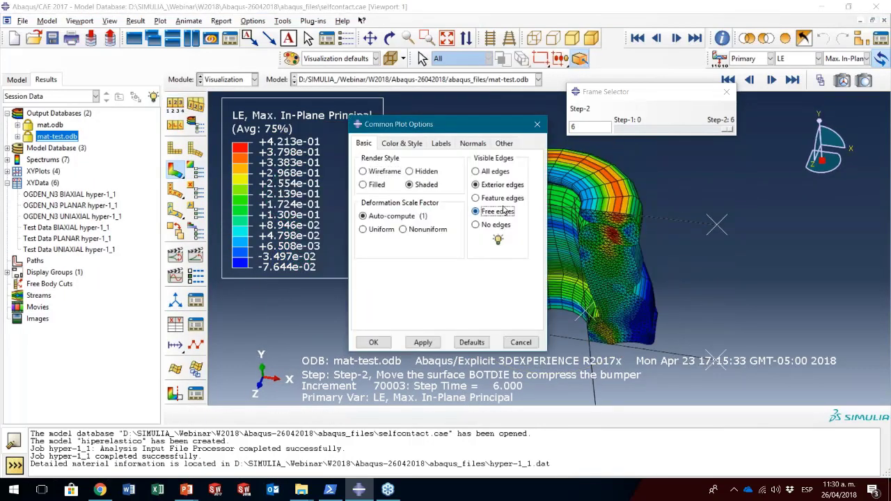
pyautogui.click(423, 343)
pyautogui.click(371, 342)
pyautogui.moveTo(591, 327); pyautogui.dragTo(594, 277)
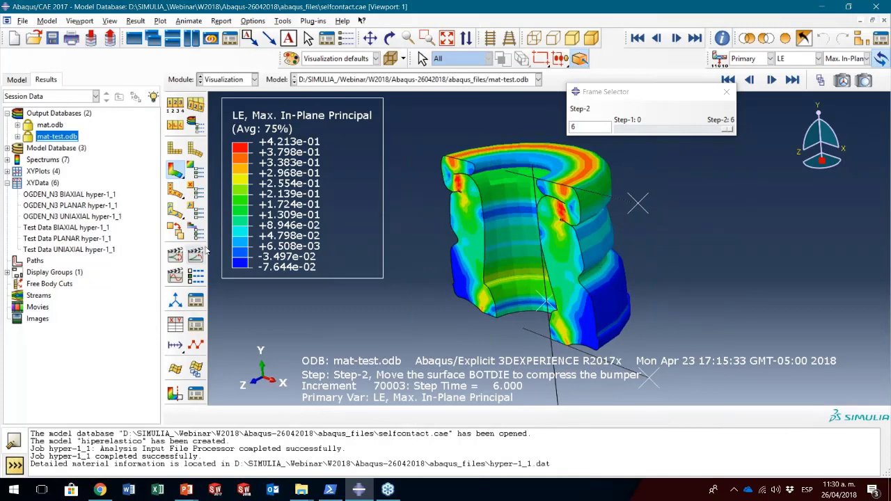
# - Set the animation to Swing mode with a slower frame rate and play the time history of the swept LE contours
pyautogui.click(195, 275)
pyautogui.moveTo(163, 211); pyautogui.dragTo(76, 210)
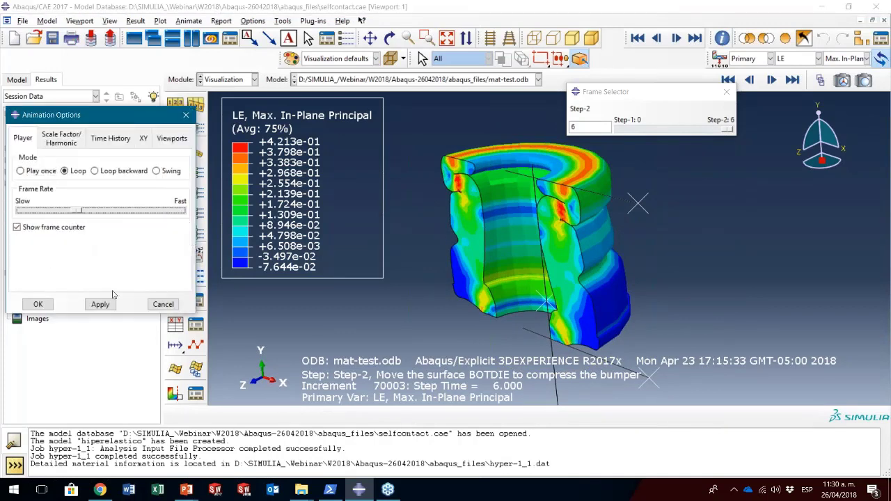
pyautogui.click(165, 174)
pyautogui.click(100, 304)
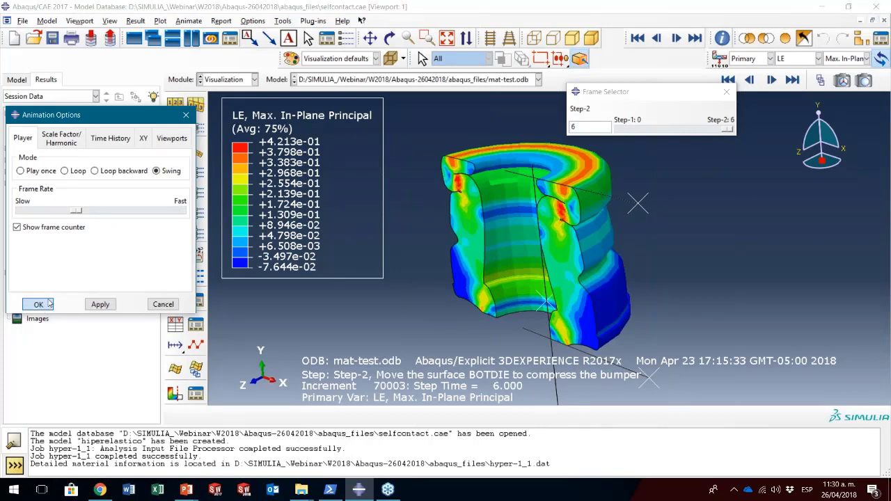
pyautogui.click(163, 304)
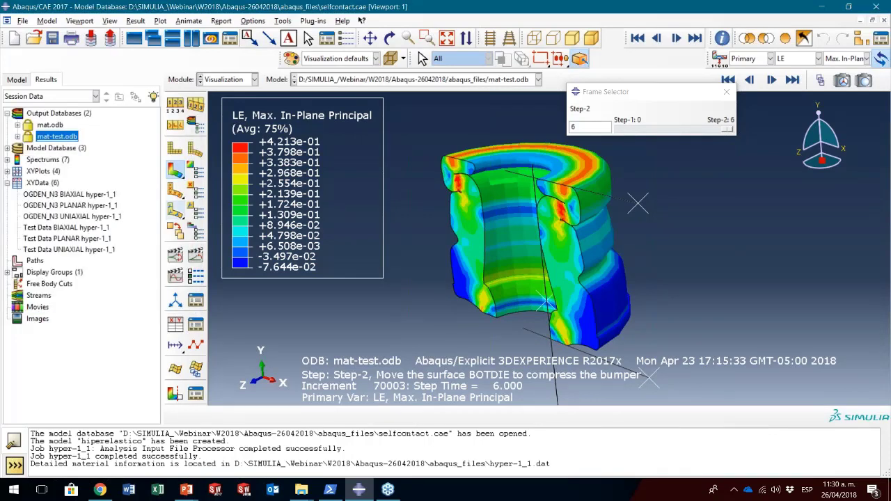
pyautogui.click(197, 257)
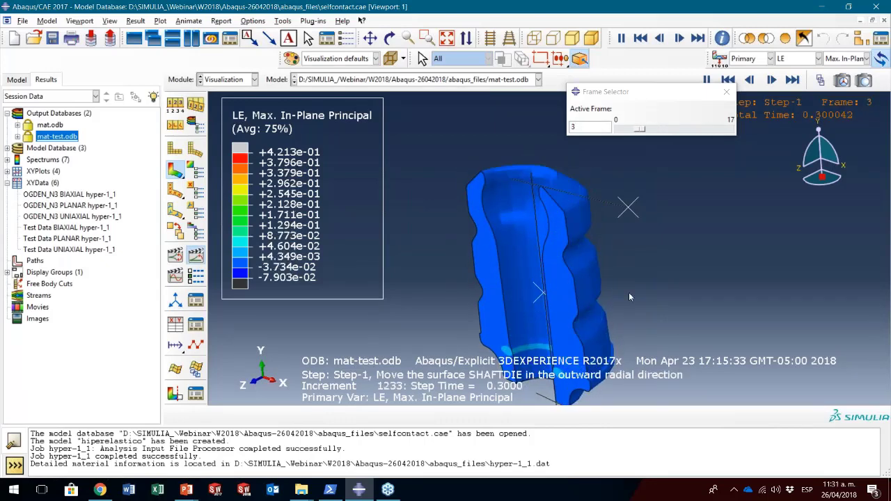
# - Switch to the PowerPoint slide show and advance to the Abaqus slide with the Ogden coefficients, fitted curves and bumper contour plot
pyautogui.hotkey('alt', 'Tab')
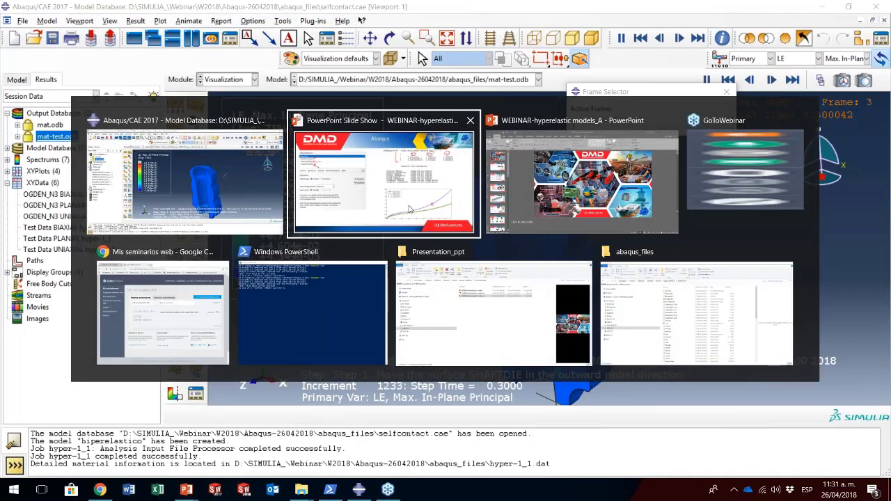
pyautogui.press('Right')
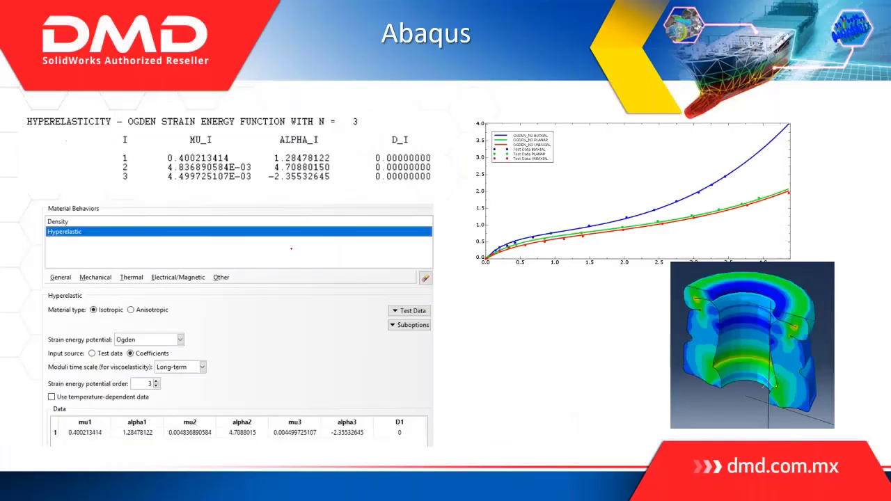